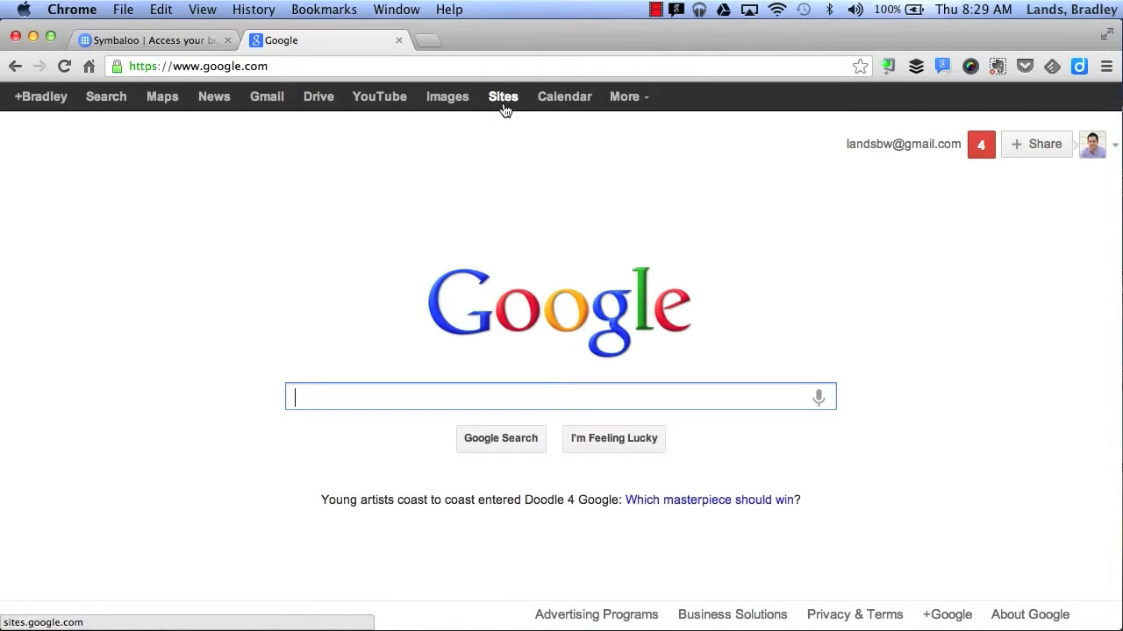
Step: Open Google Sites from the full list of Google products
left_click(628, 98)
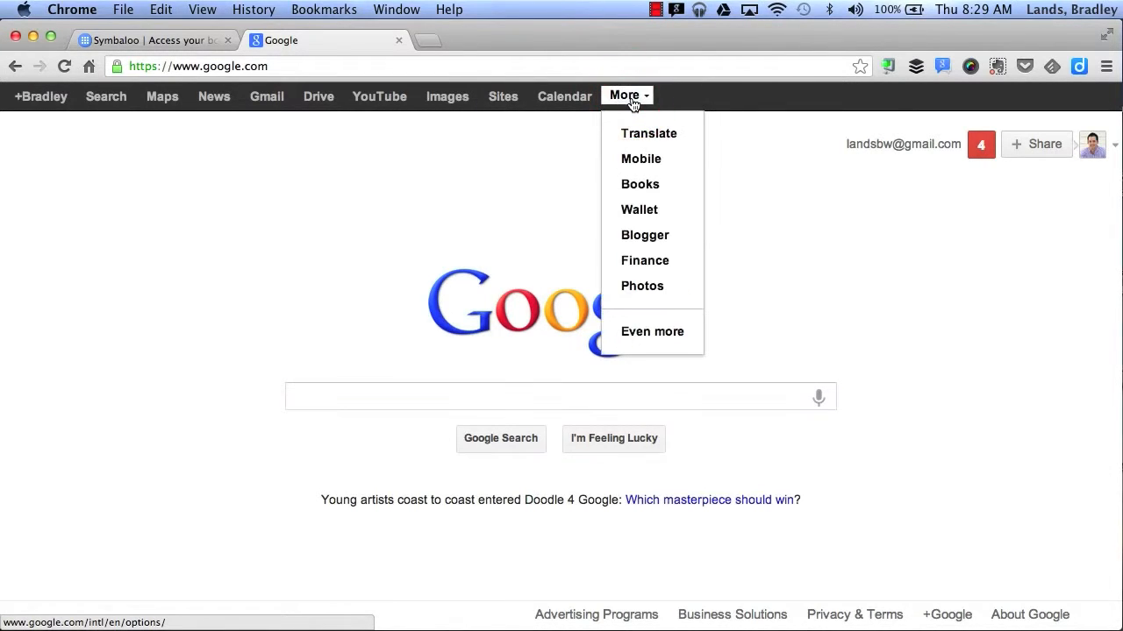
left_click(647, 331)
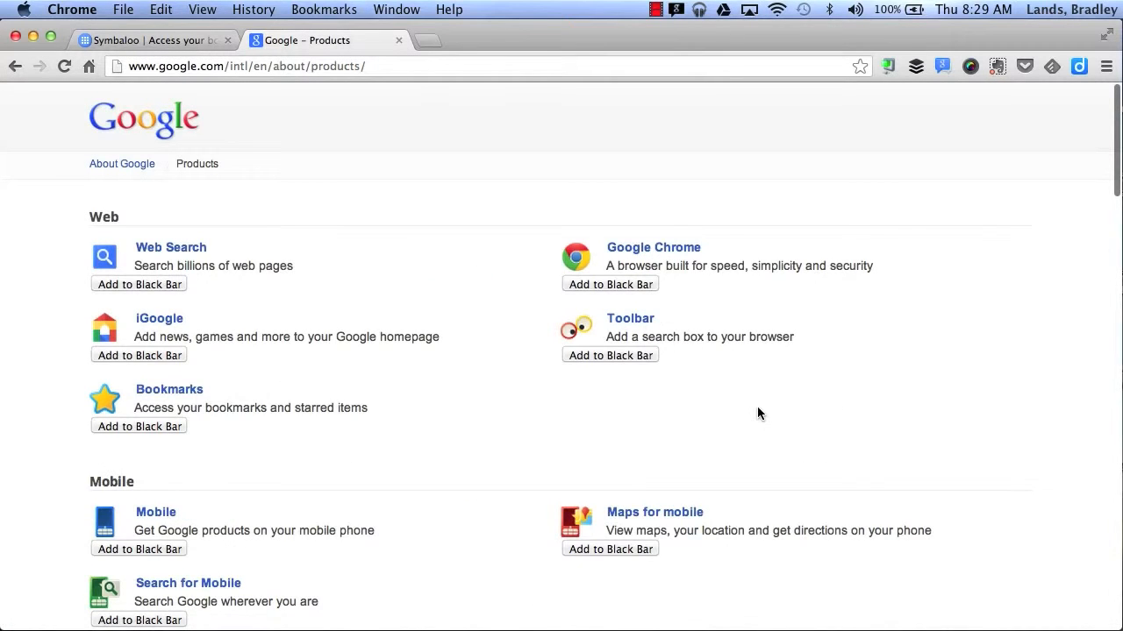
scroll(757, 411, "down", 4)
scroll(759, 413, "down", 15)
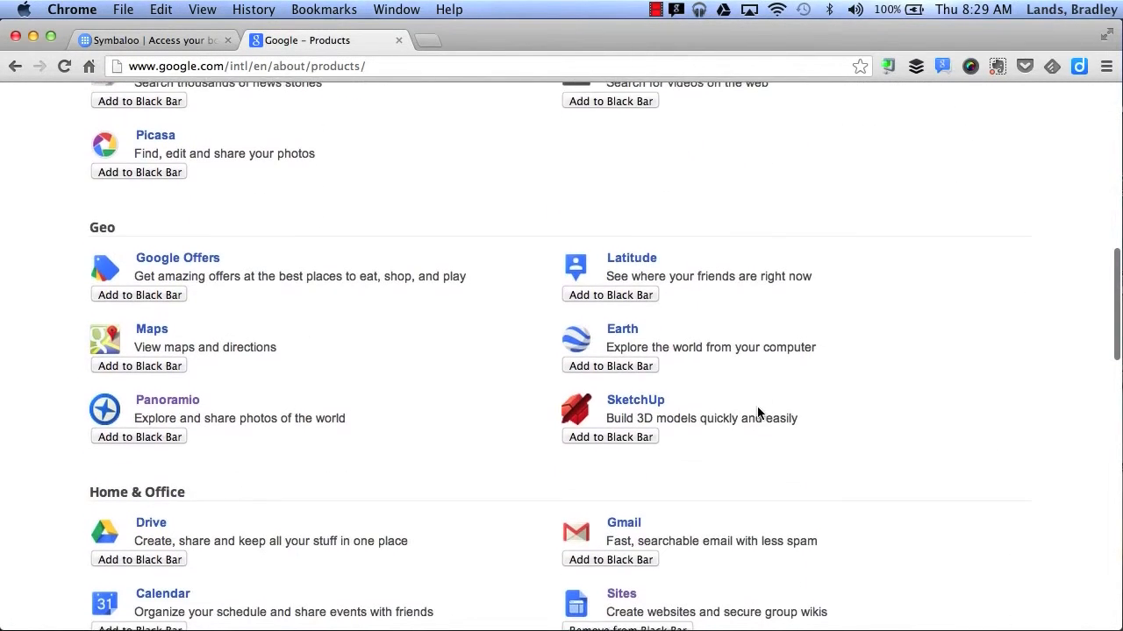
scroll(757, 413, "down", 4)
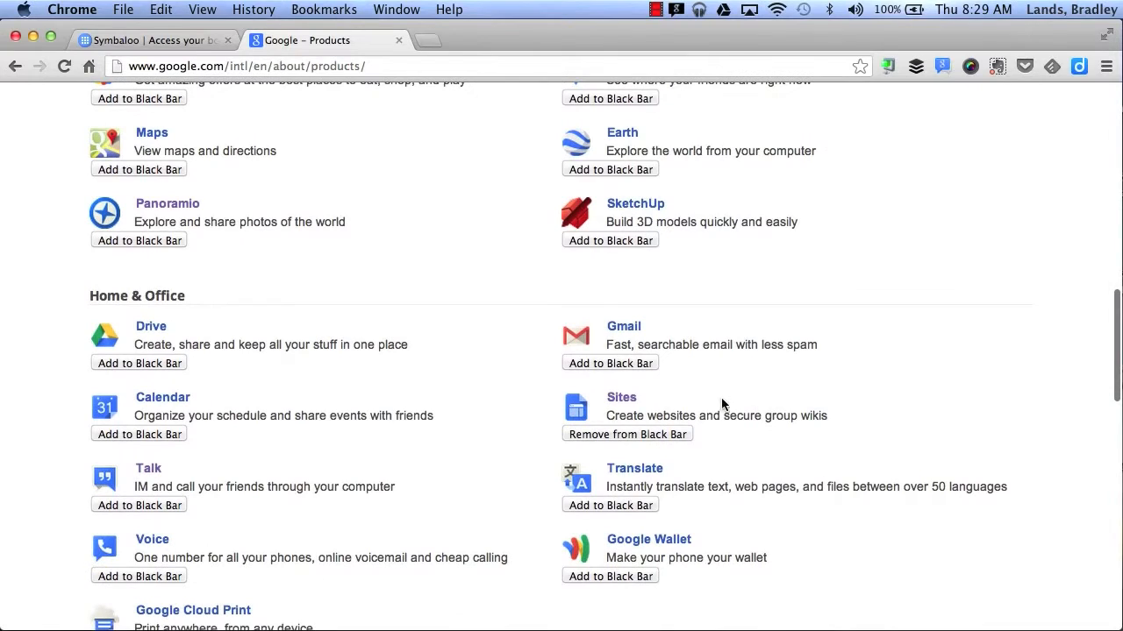
left_click(630, 399)
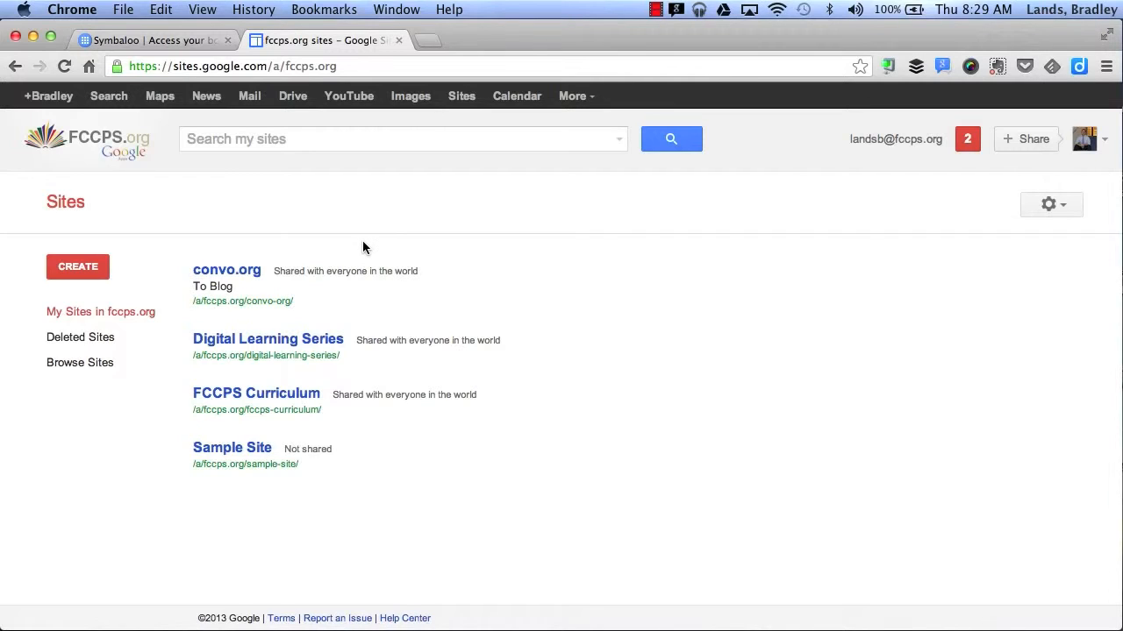
Step: Start creating a new site with the blank template
left_click(86, 273)
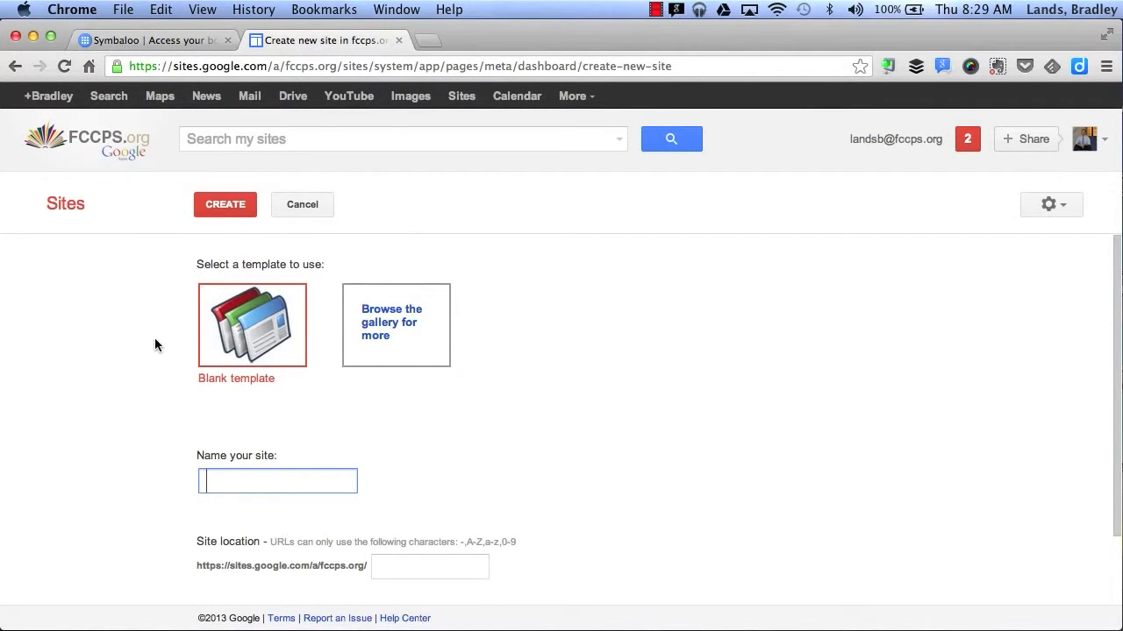
left_click(201, 321)
Step: Browse the Schools & education templates in the site template gallery
left_click(413, 325)
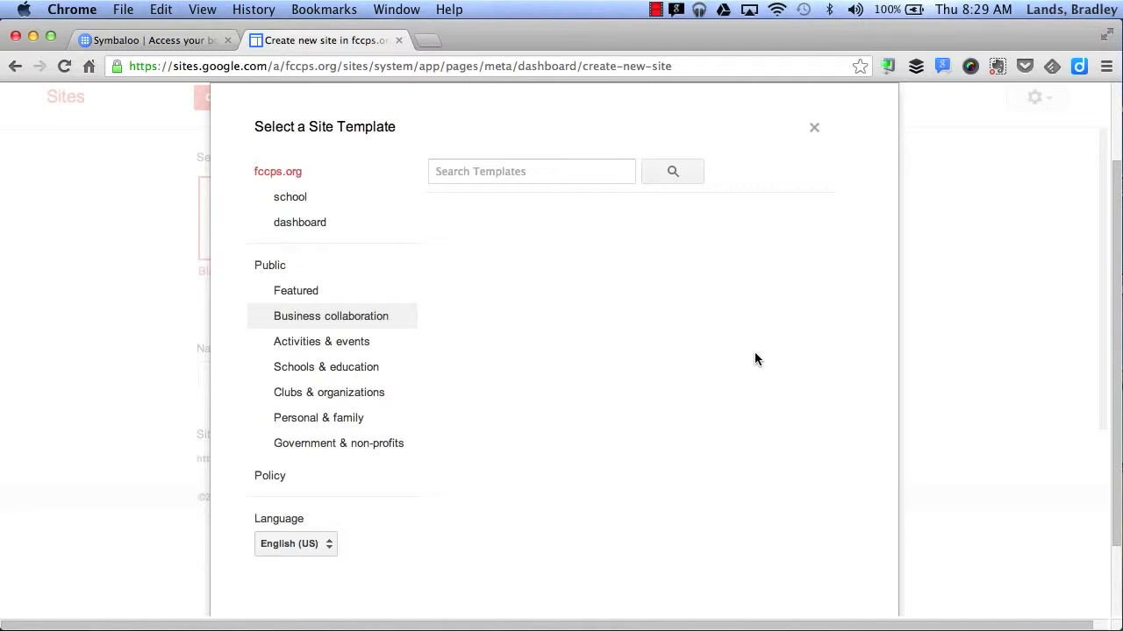
left_click(379, 370)
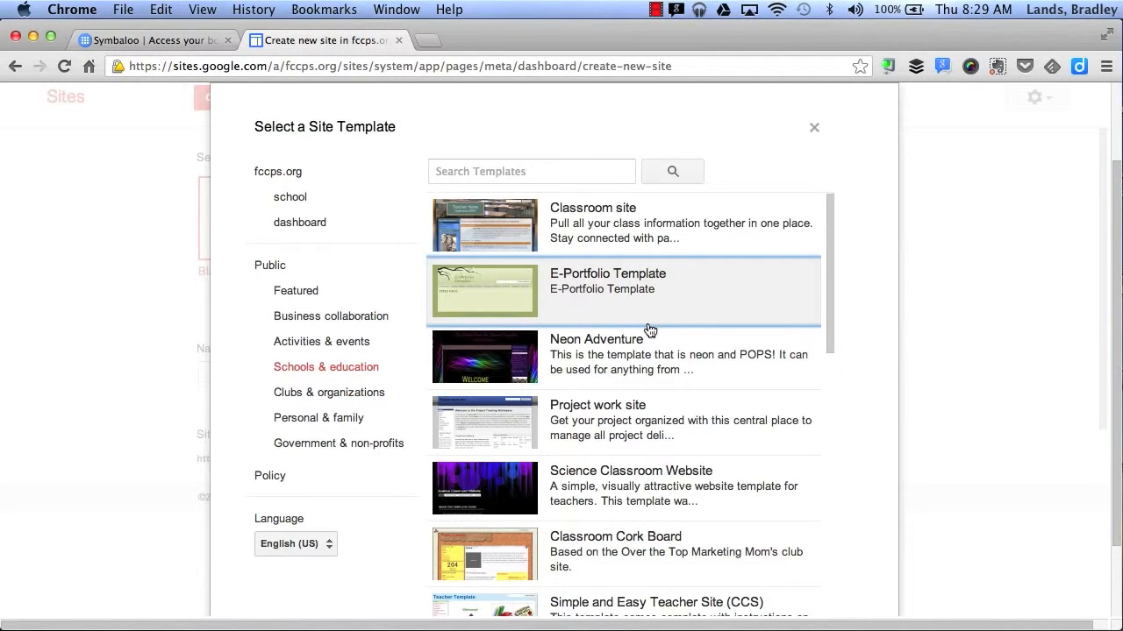
scroll(649, 330, "down", 5)
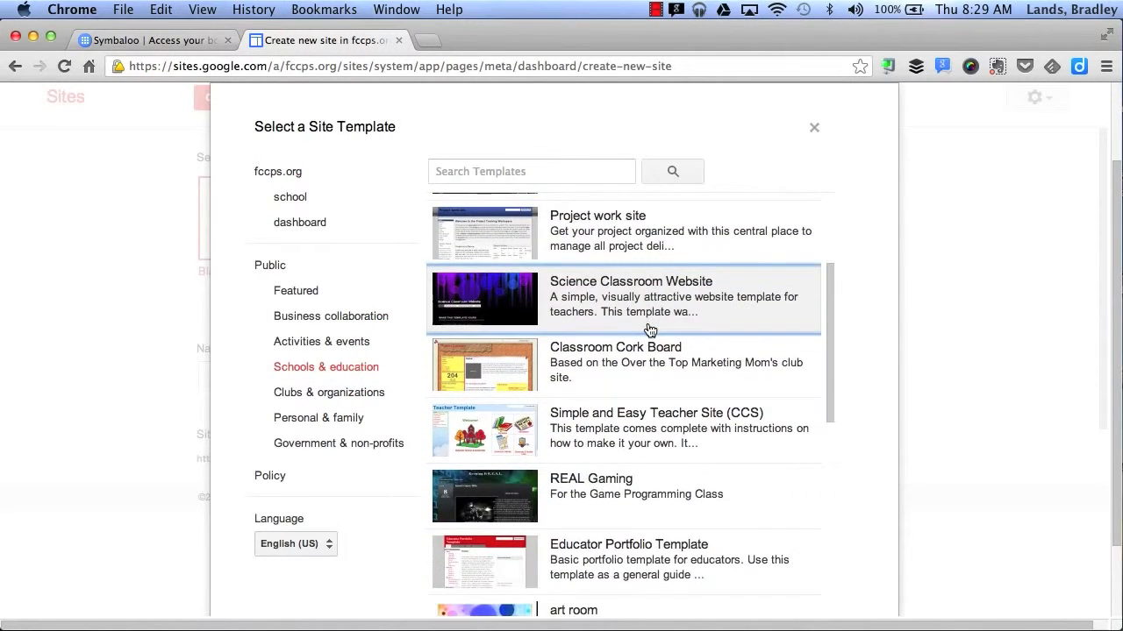
scroll(649, 330, "down", 5)
scroll(649, 330, "up", 3)
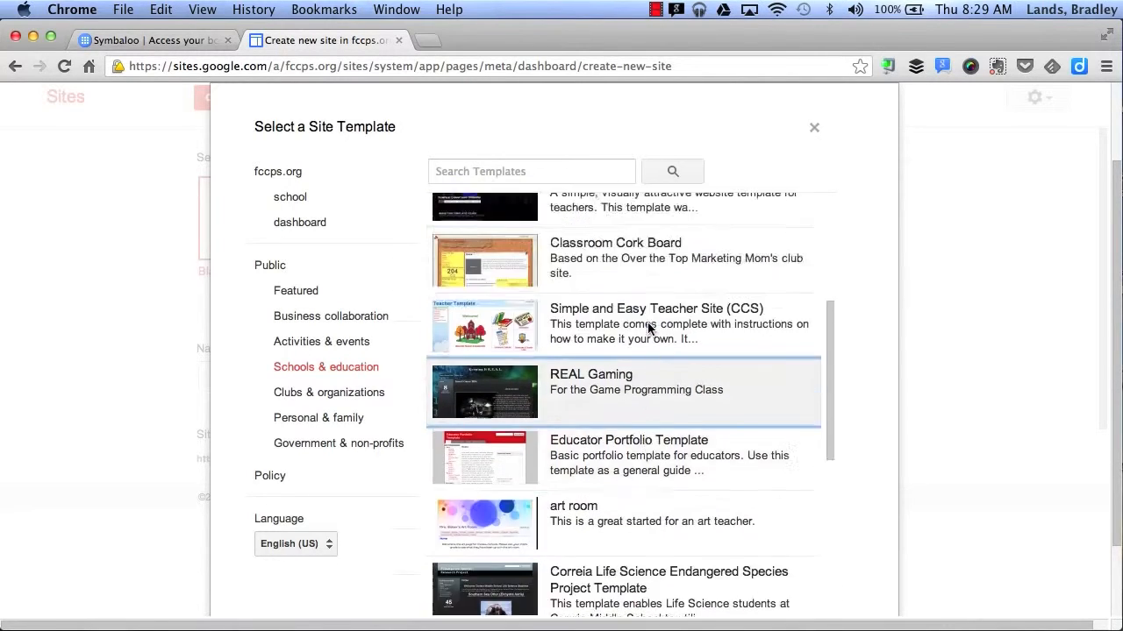
scroll(649, 330, "up", 8)
Step: Search the public site templates for "classroom", look through the matches, and leave the gallery without choosing one
left_click(304, 328)
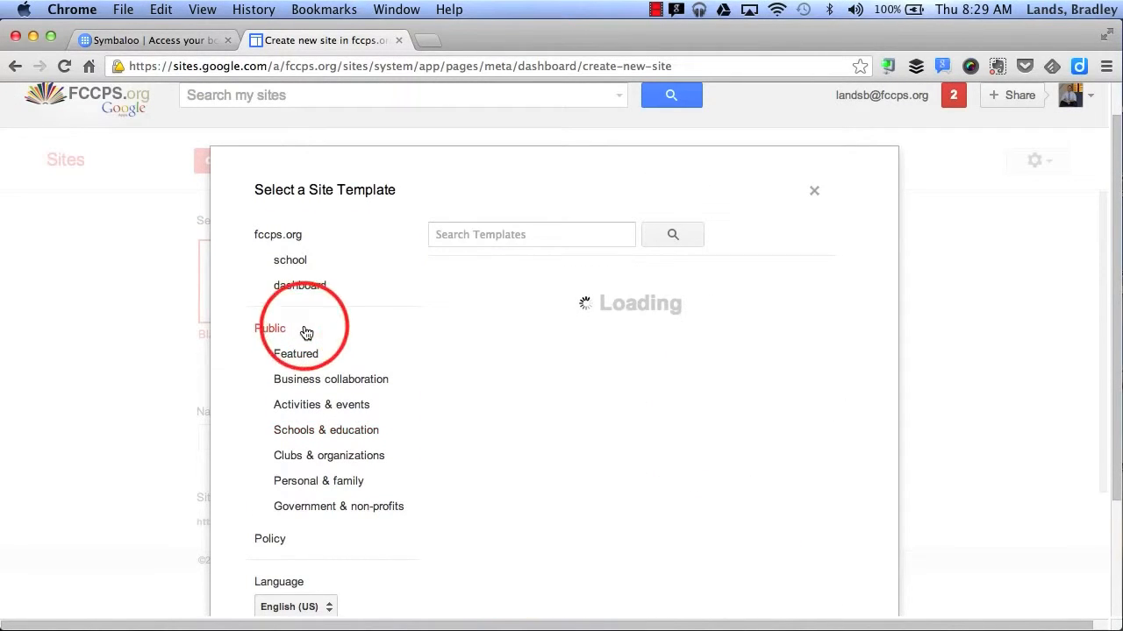
left_click(499, 230)
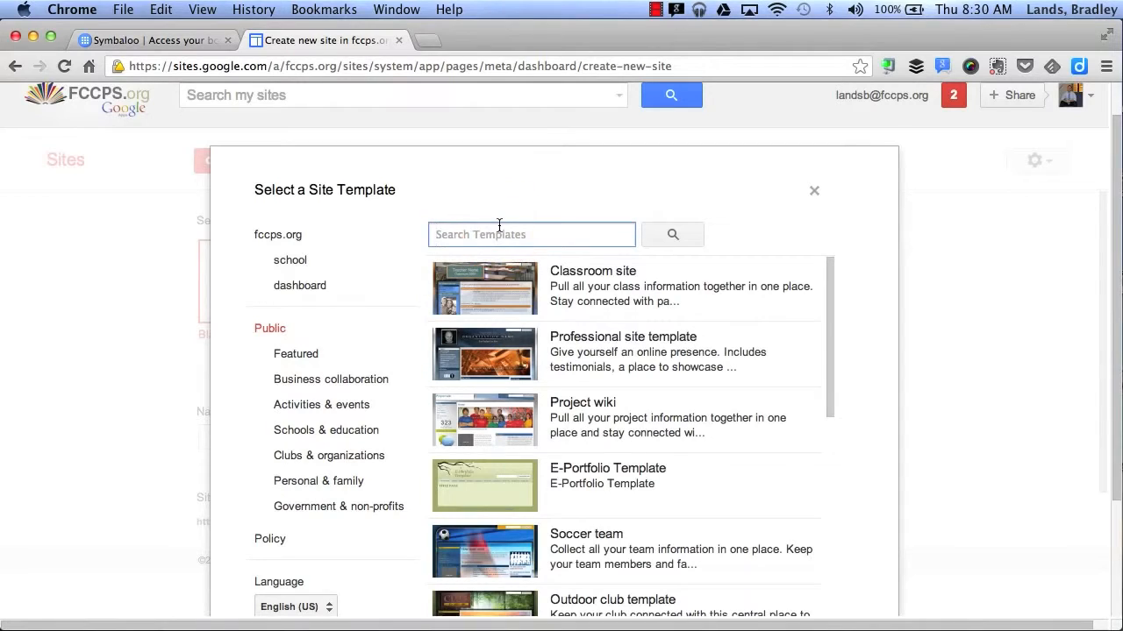
type("classroom")
key("Return")
left_click(704, 386)
scroll(703, 386, "down", 5)
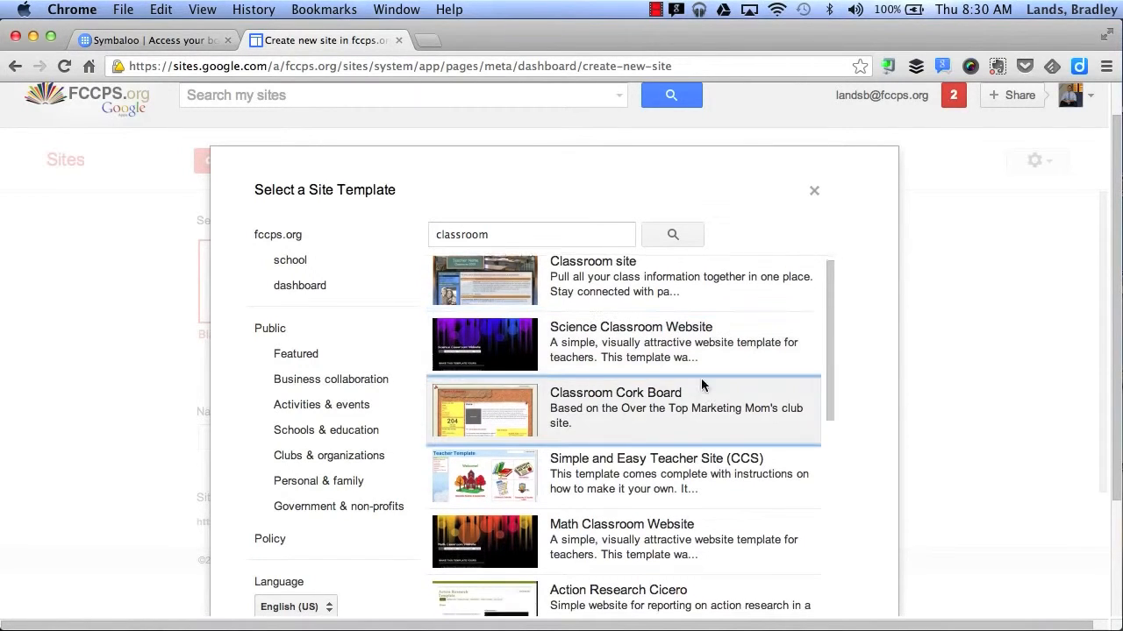
scroll(703, 386, "up", 6)
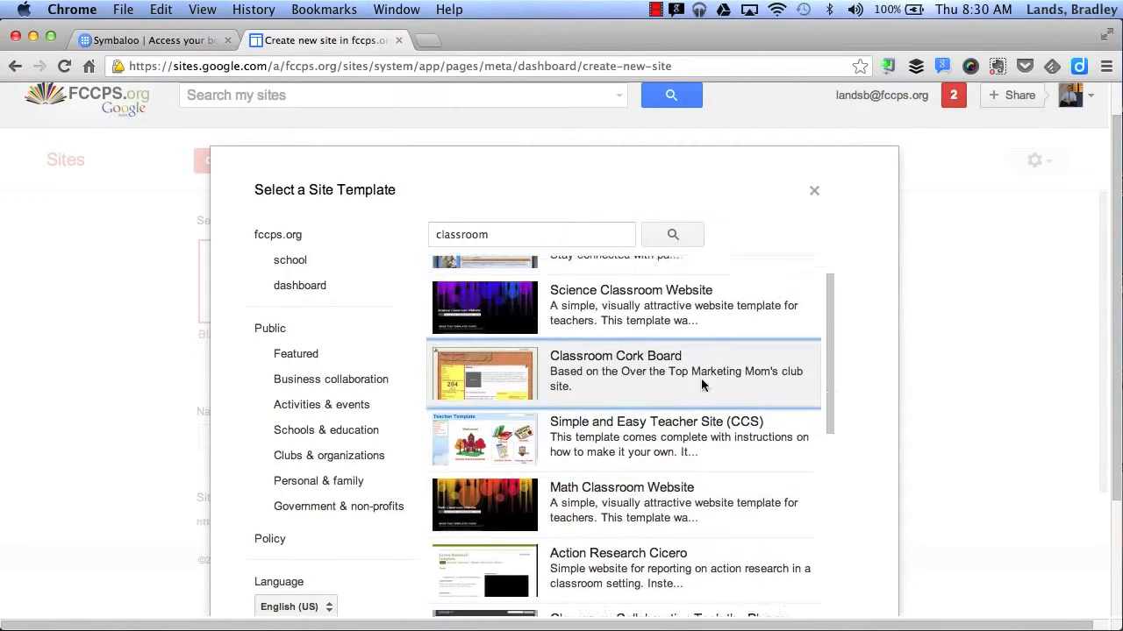
scroll(343, 392, "down", 4)
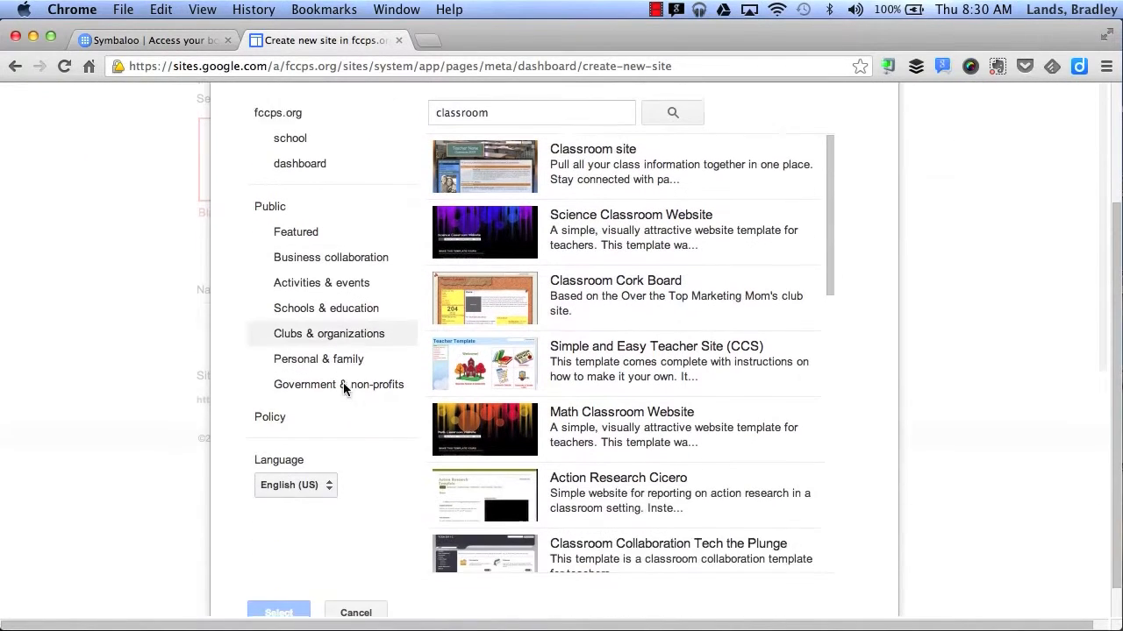
left_click(353, 574)
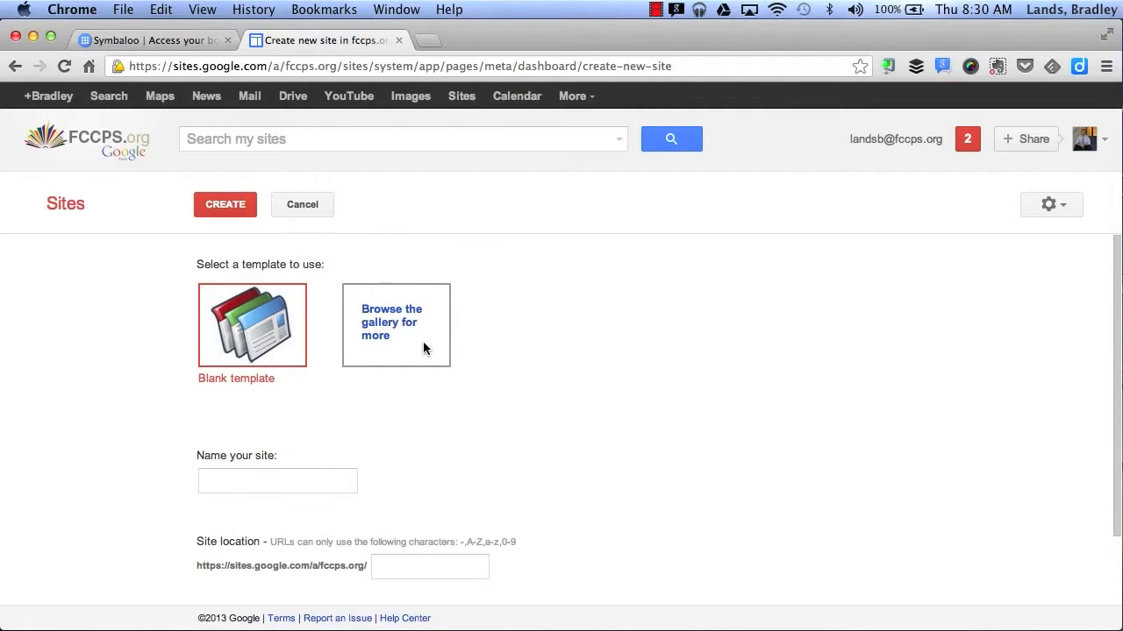
Step: Name the new site "My Google Site"
scroll(423, 349, "down", 2)
left_click(272, 396)
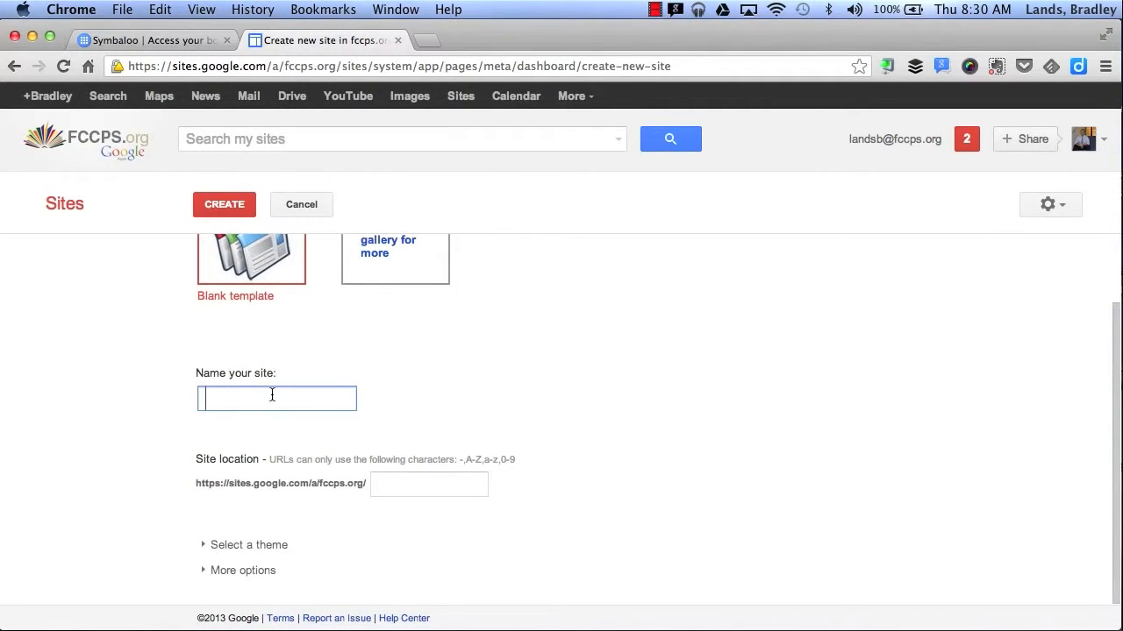
type("My Google Site")
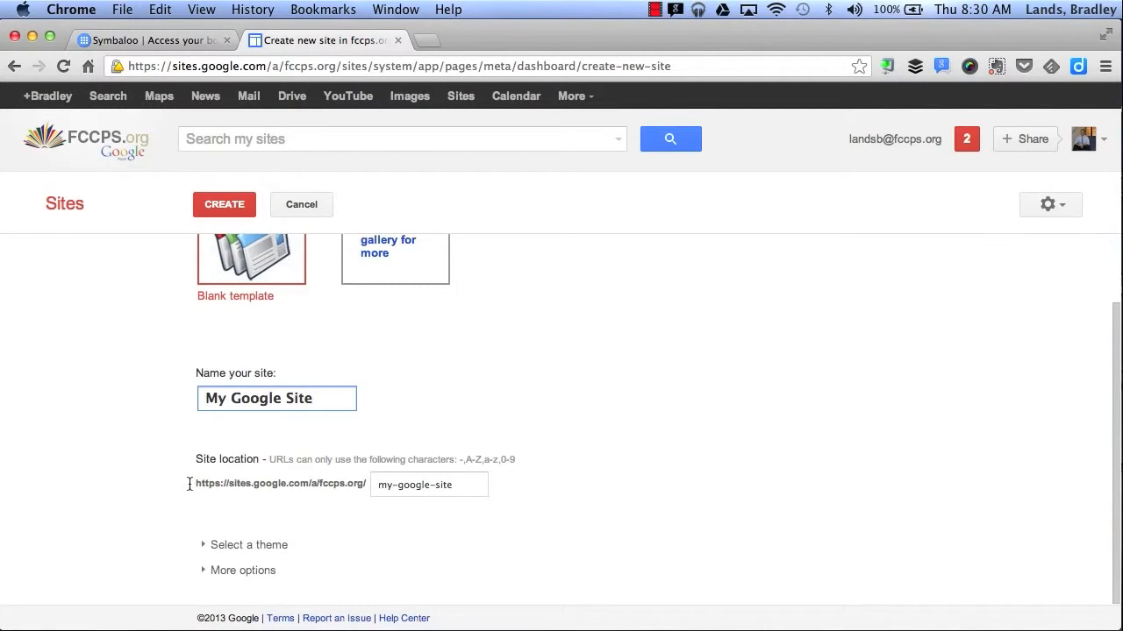
Step: Expand the site themes and choose the Notebook theme for the new site
left_click(203, 547)
scroll(552, 552, "down", 8)
scroll(553, 559, "down", 5)
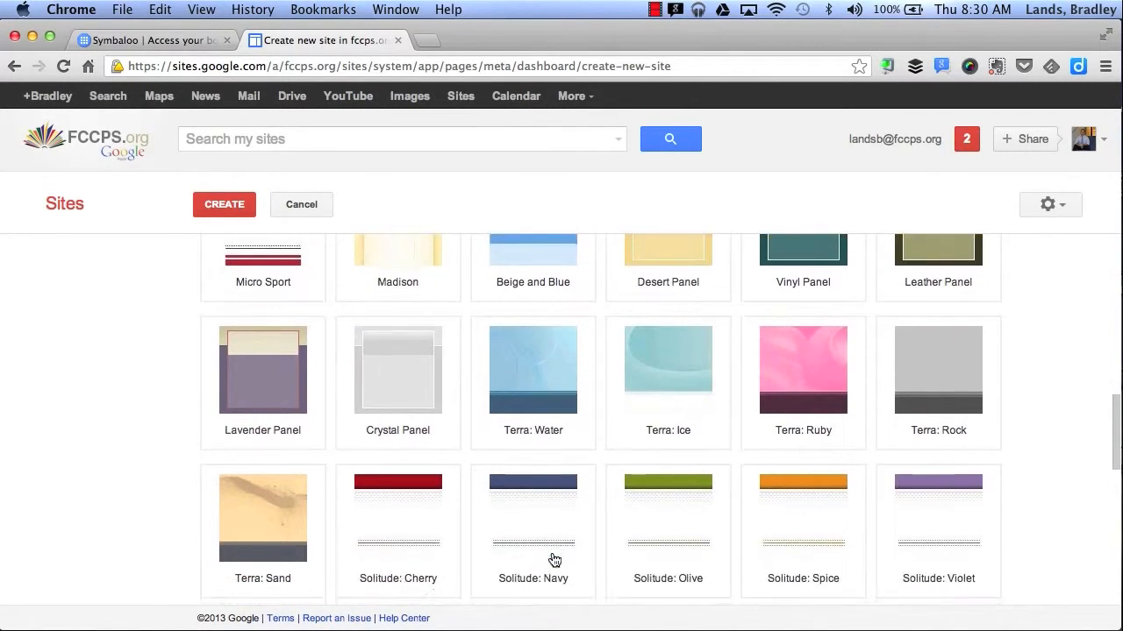
scroll(554, 560, "down", 2)
scroll(554, 560, "up", 5)
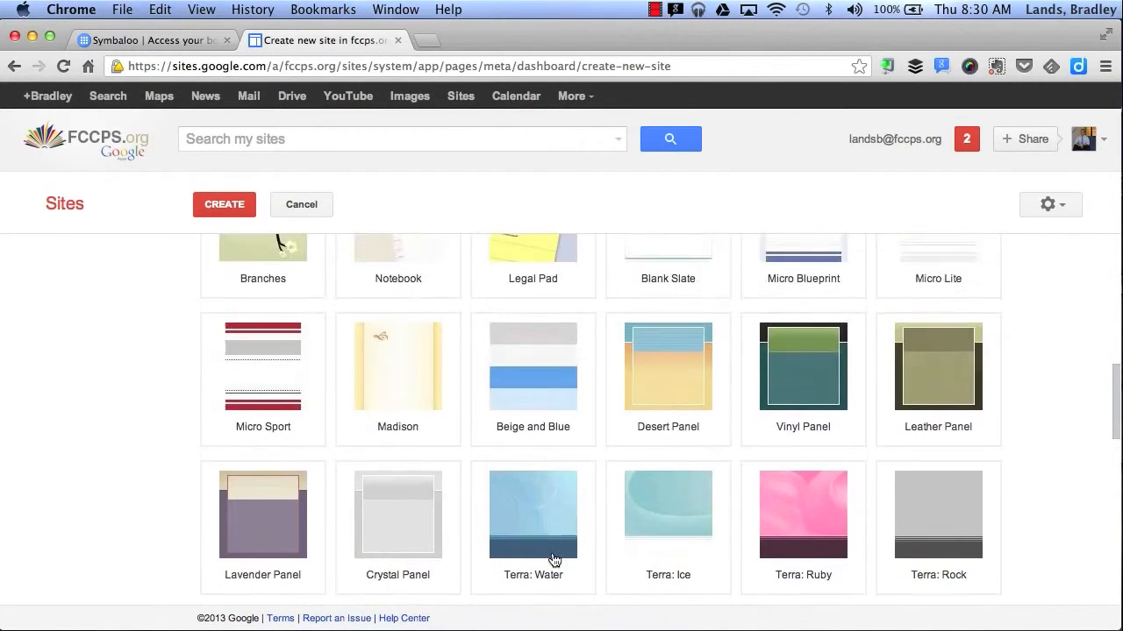
scroll(553, 560, "up", 3)
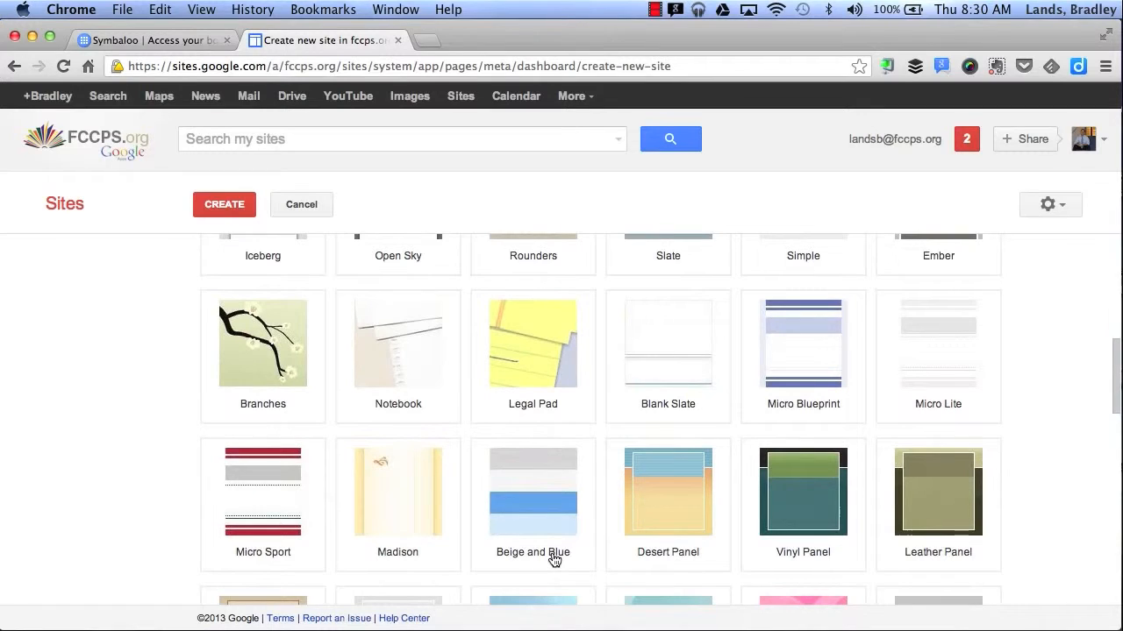
left_click(418, 360)
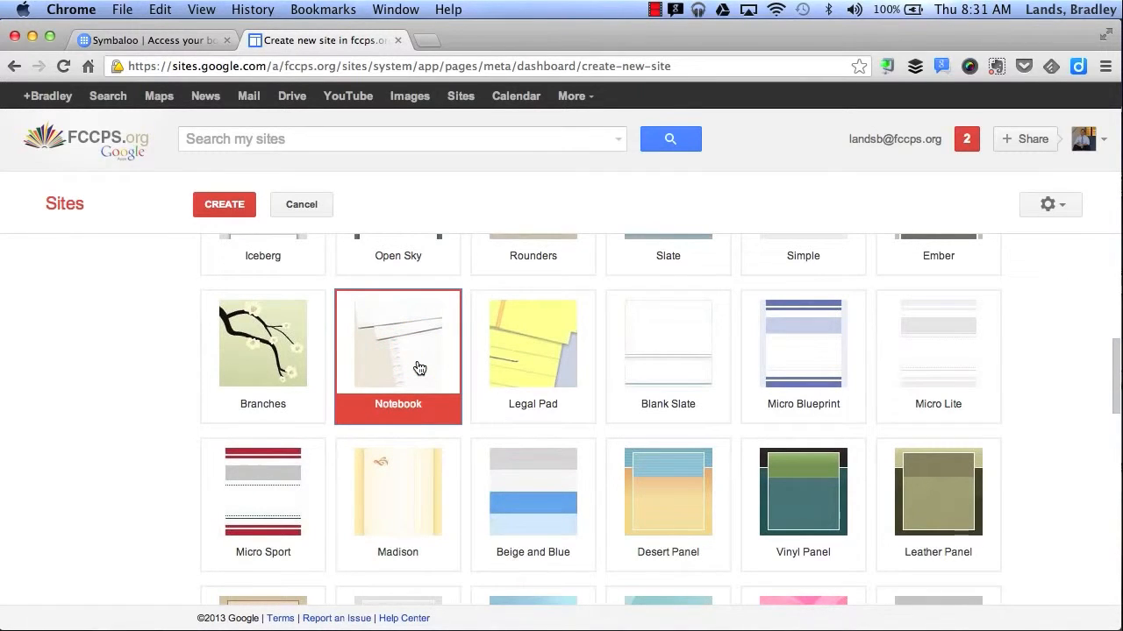
Step: Enter "school, education," as the site categories under the additional options, leave the description empty, and create the site
scroll(65, 446, "down", 15)
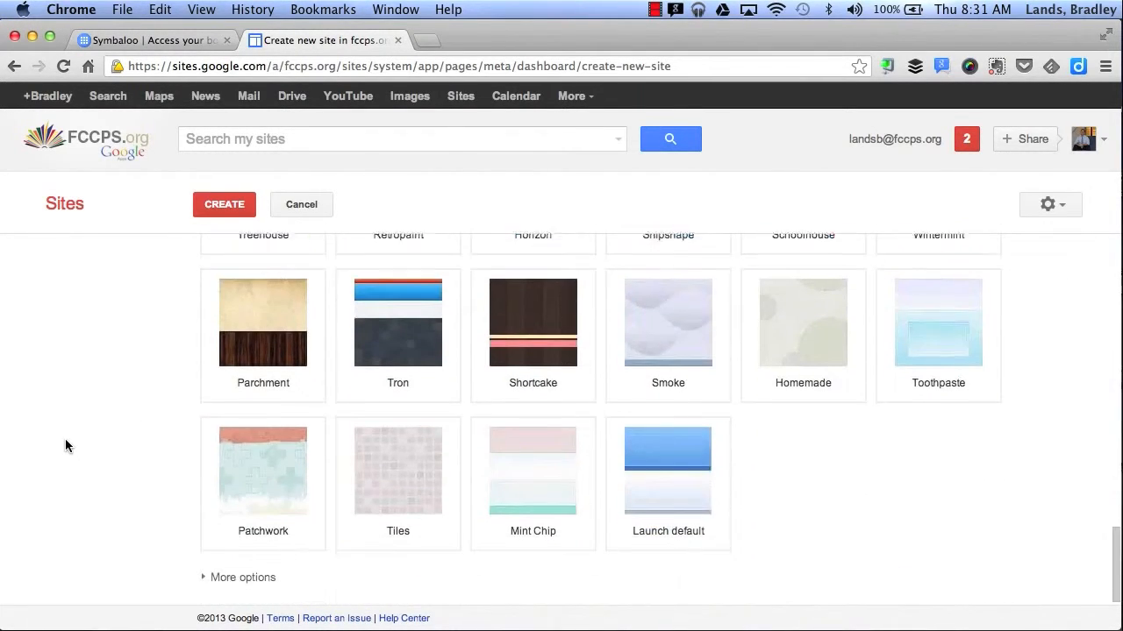
left_click(207, 572)
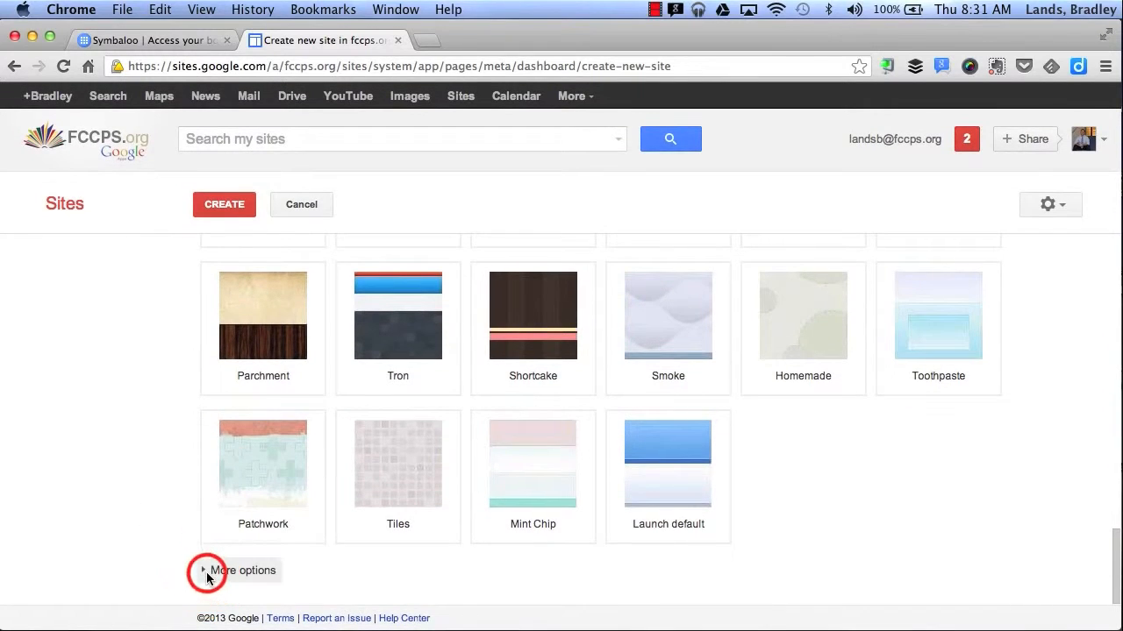
scroll(207, 572, "down", 4)
left_click(249, 447)
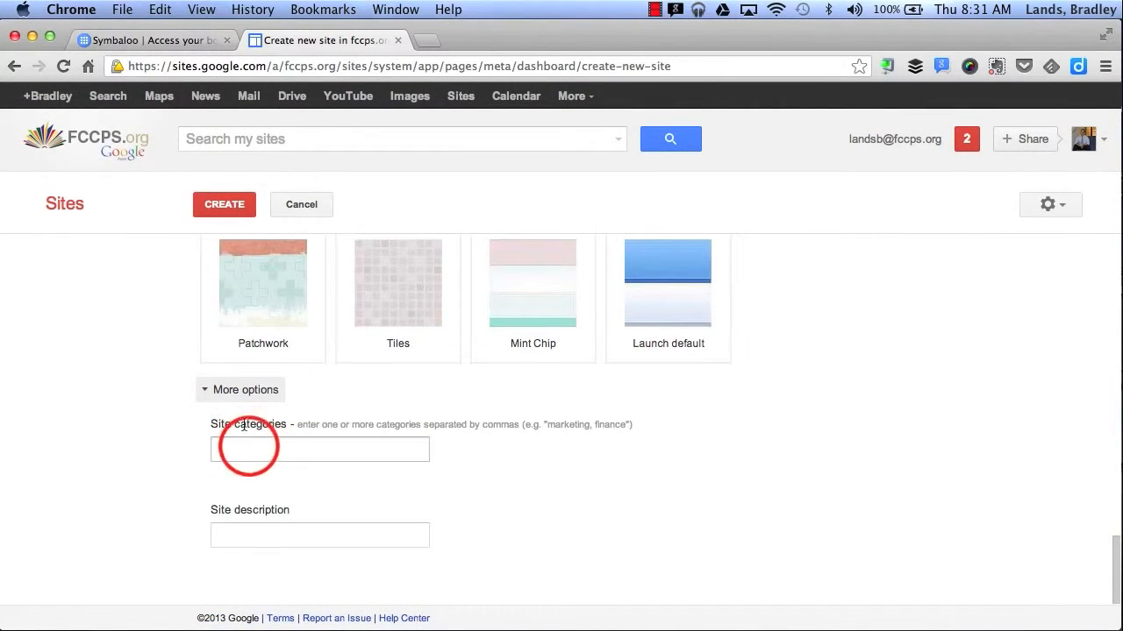
type("scho")
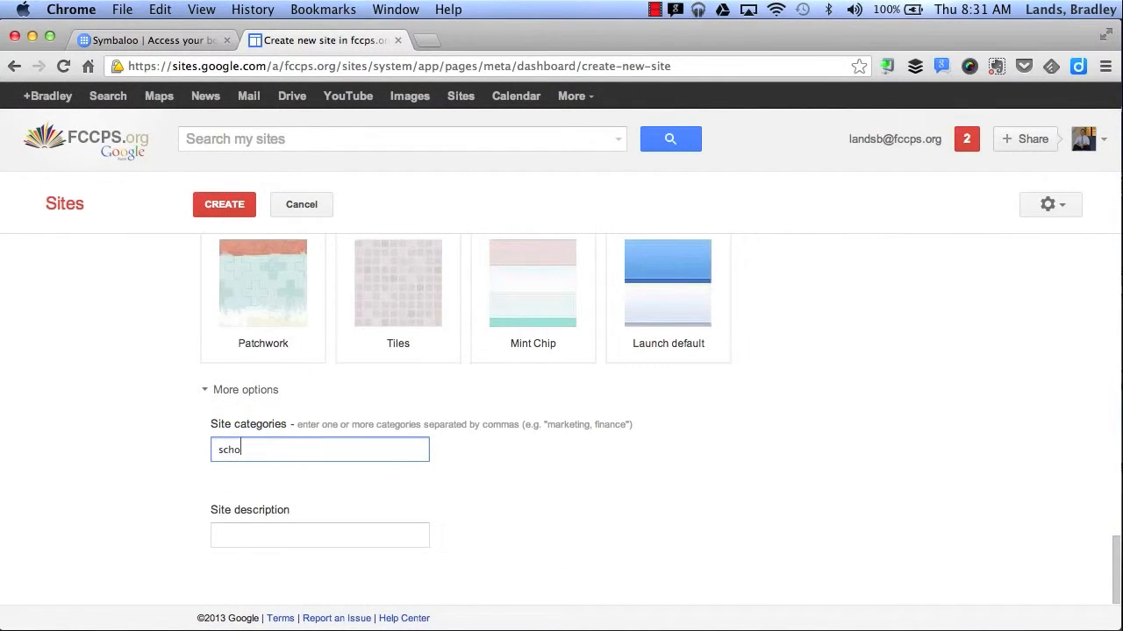
type("ol, education")
left_click(222, 543)
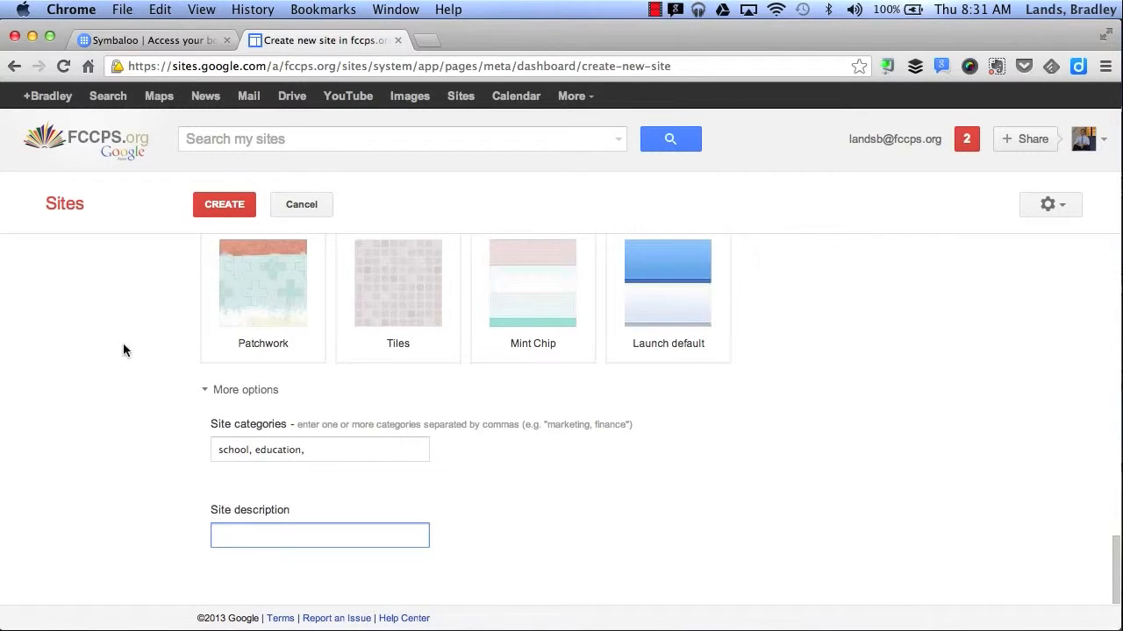
scroll(123, 349, "up", 15)
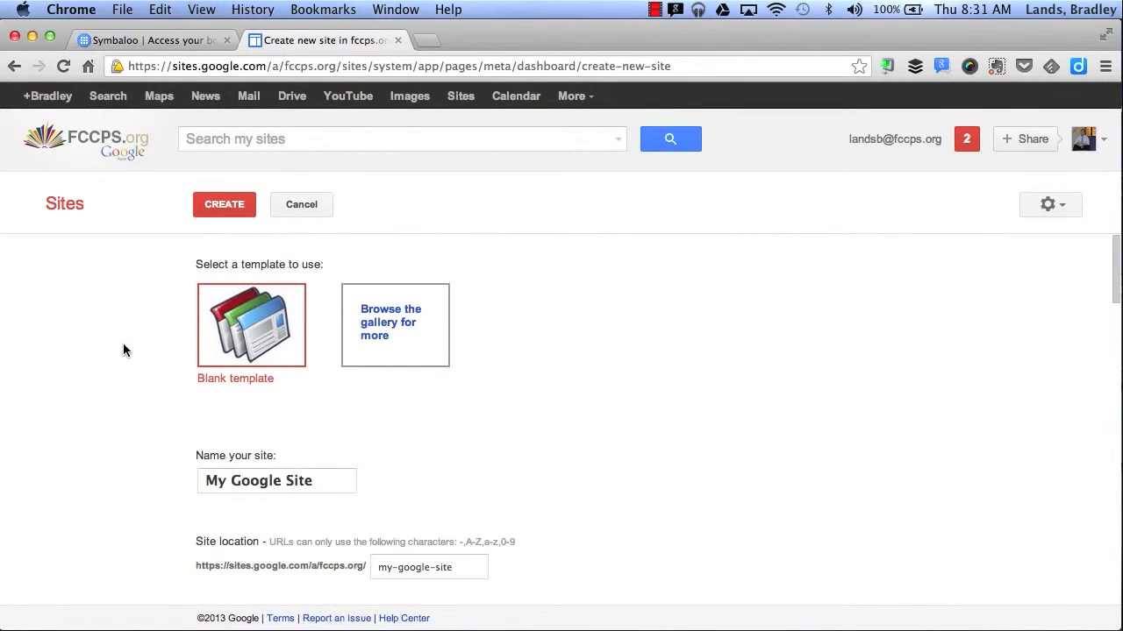
left_click(233, 205)
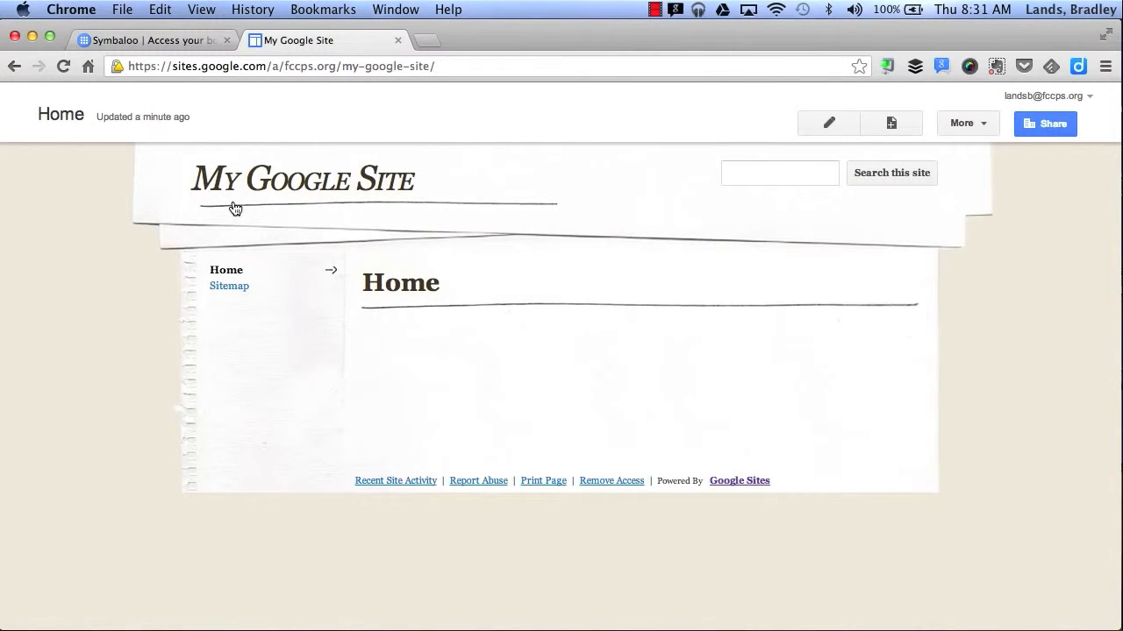
Step: Add the body text "I can type in text" to the home page, retitle the page "Google Site", and save it
left_click(813, 128)
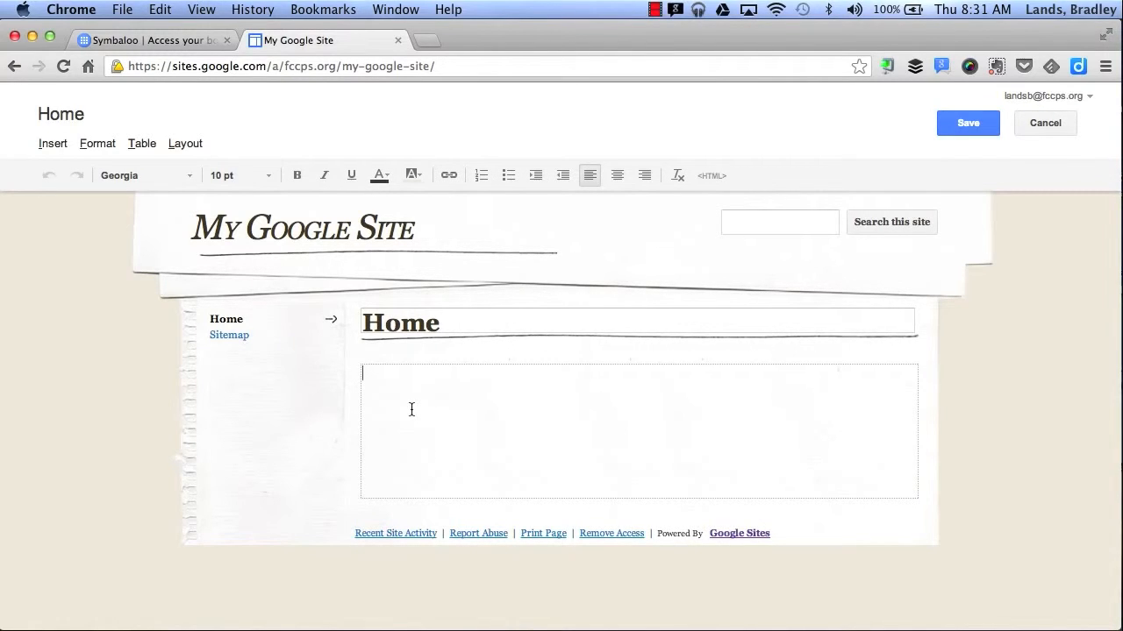
type("I can type in text")
left_click(407, 324)
double_click(407, 325)
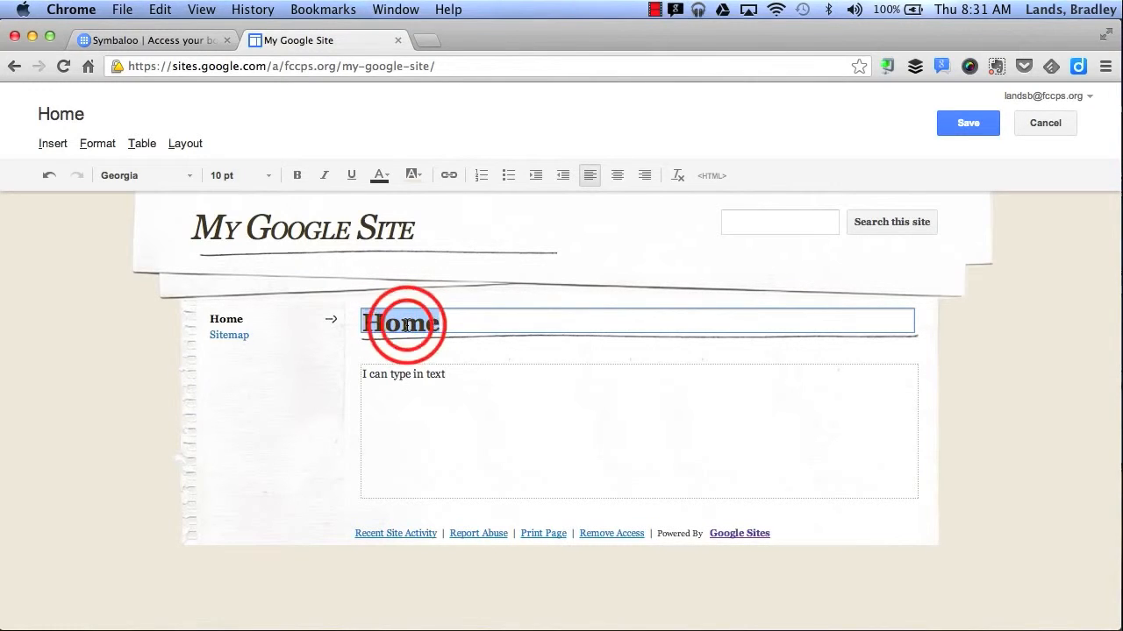
type("Google Site")
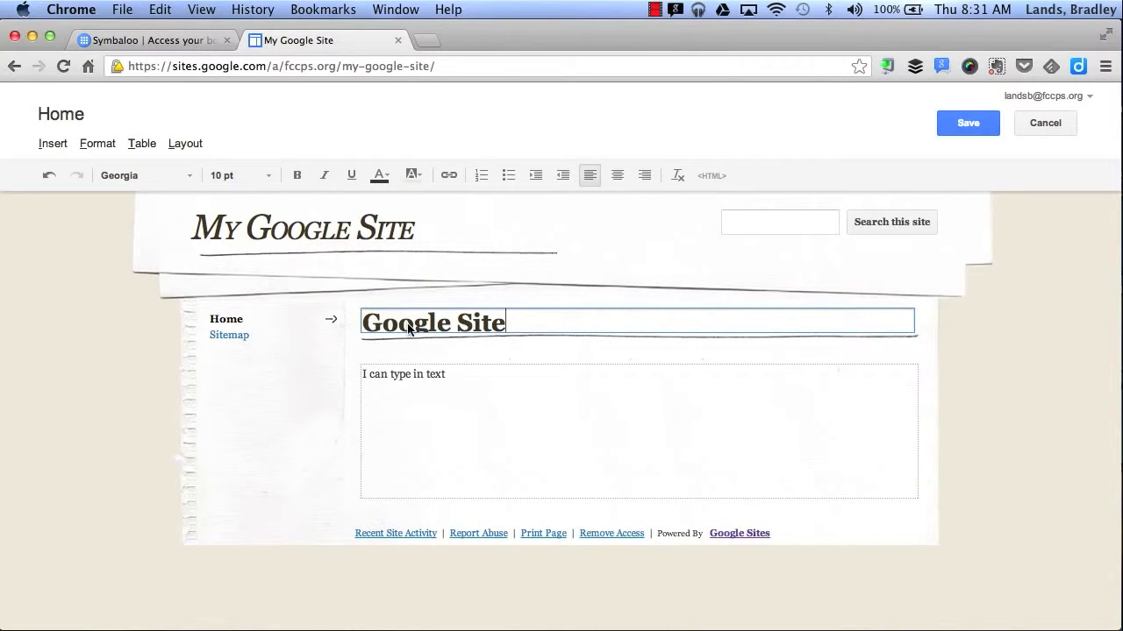
left_click(954, 127)
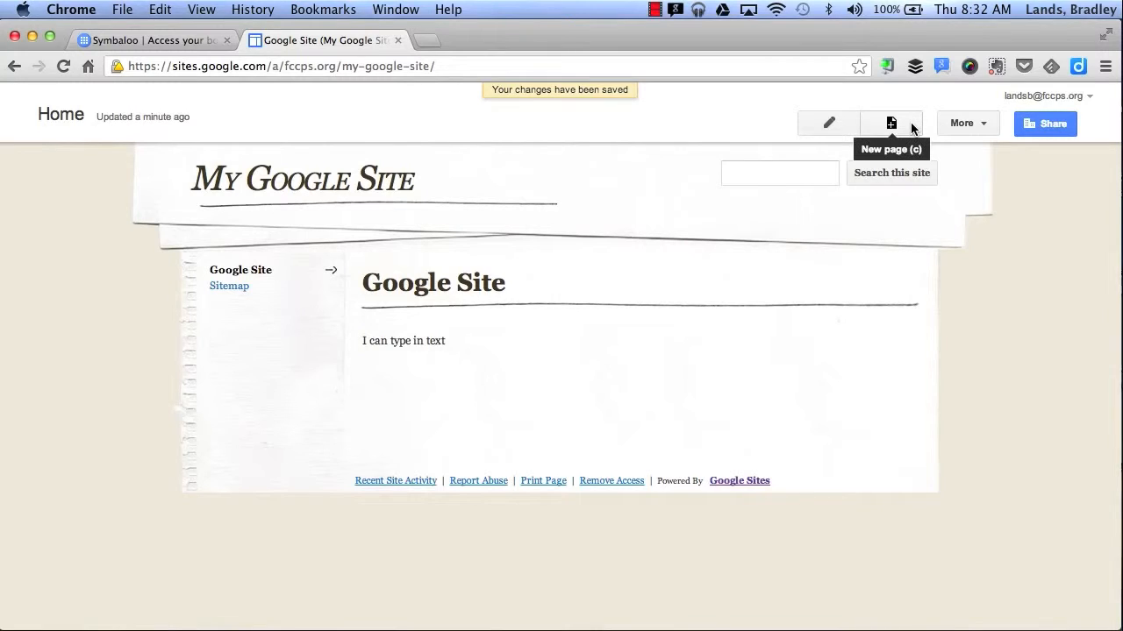
Step: Create a new page named "Directions" with the Web Page template, placed at the top level of the site
left_click(911, 128)
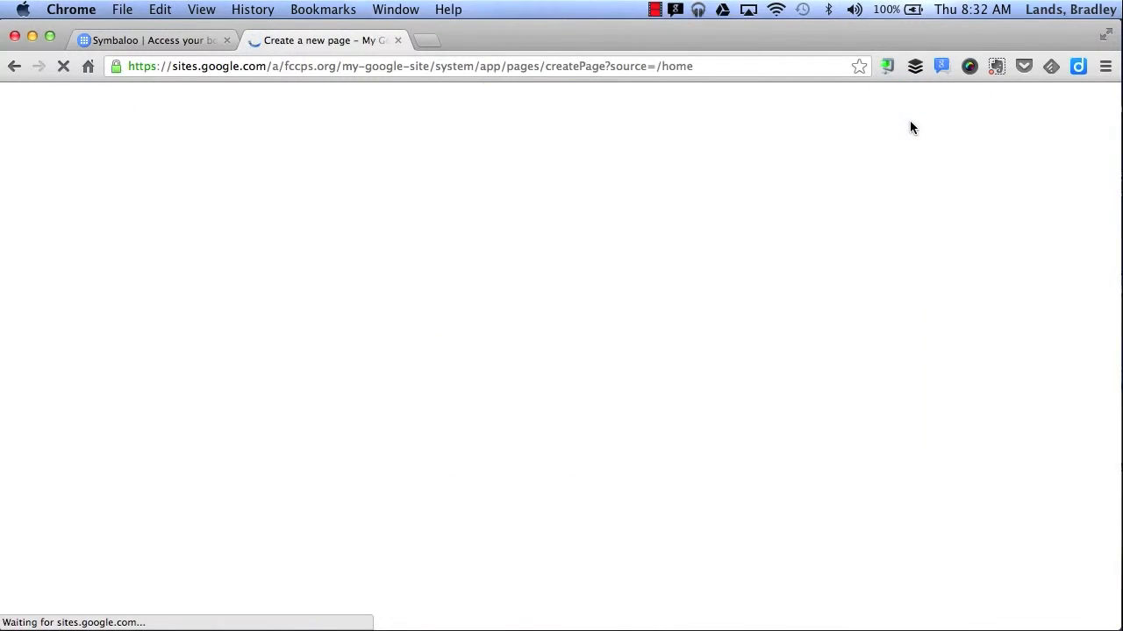
left_click(274, 351)
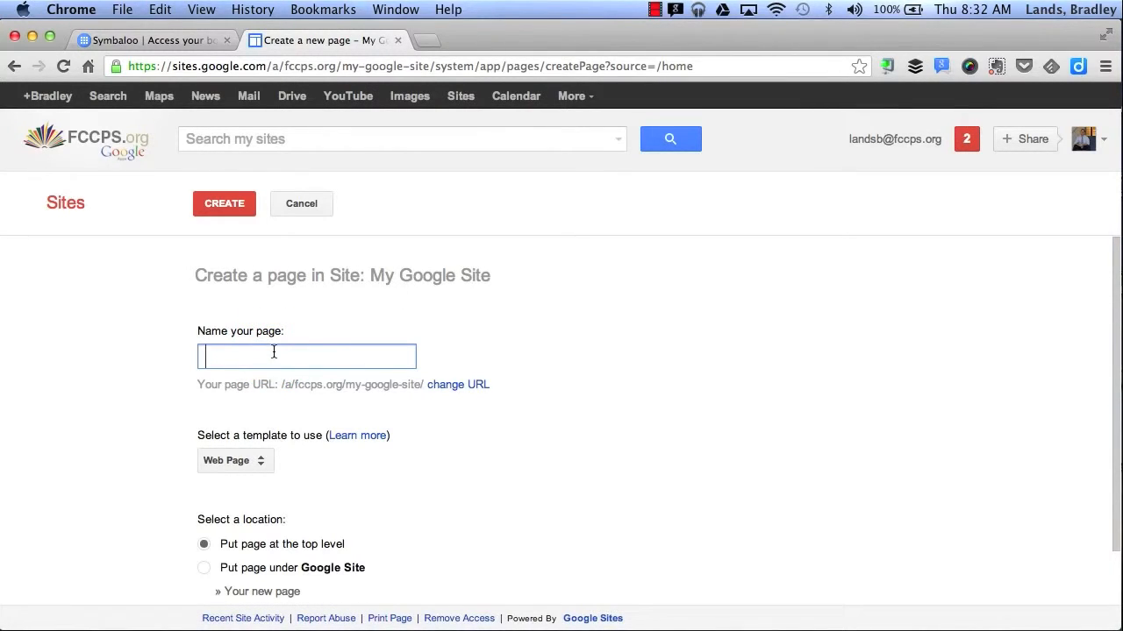
type("Directions")
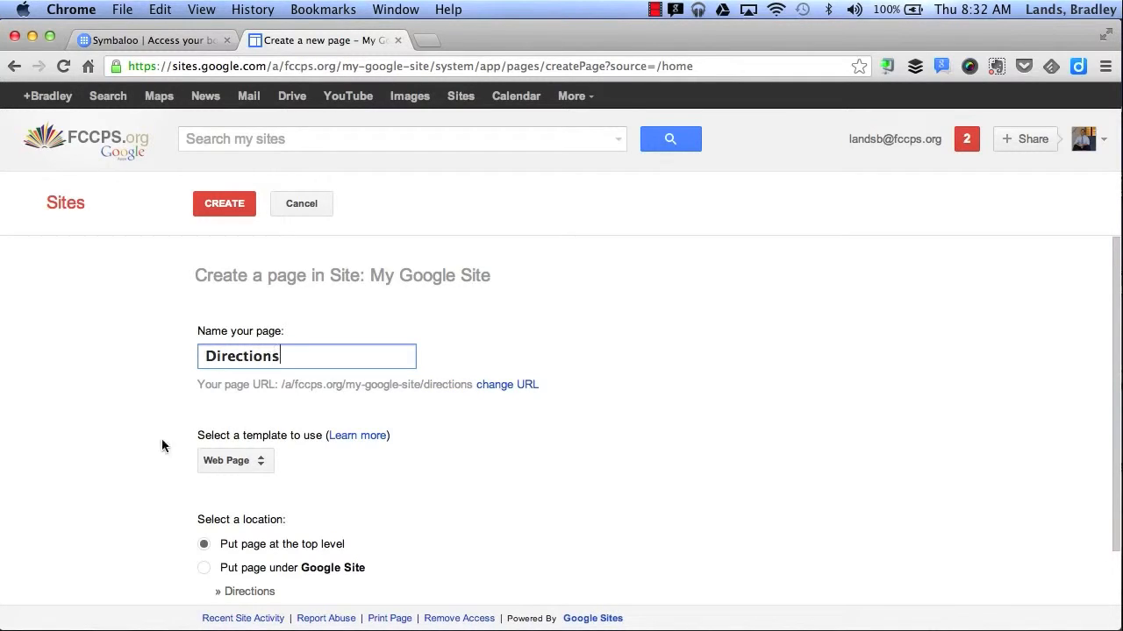
scroll(160, 445, "down", 2)
left_click(253, 410)
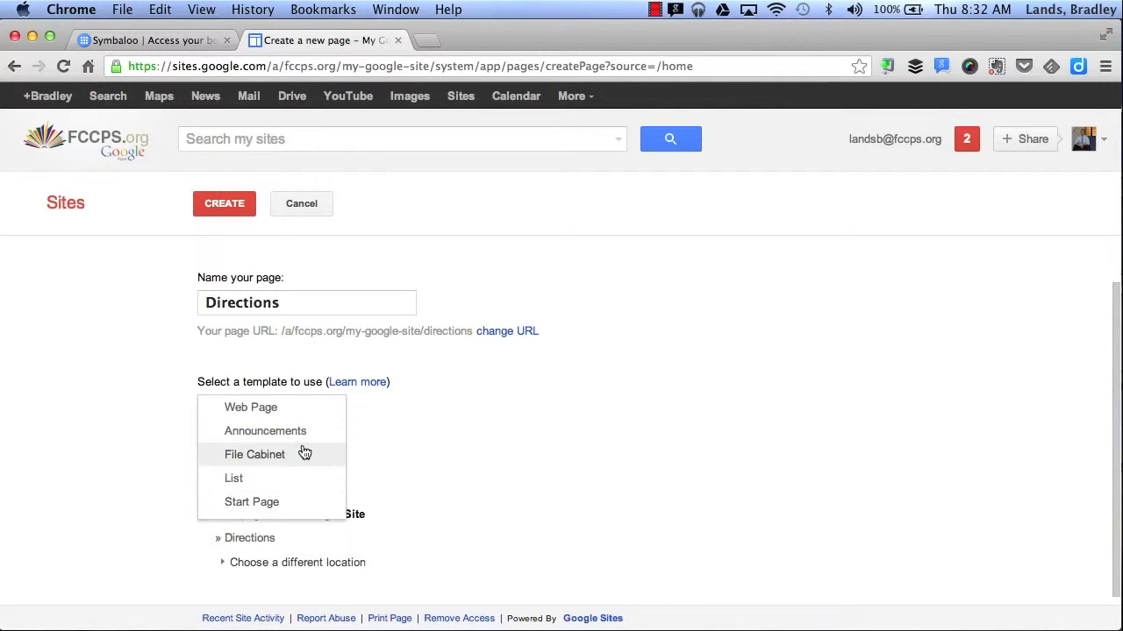
left_click(314, 409)
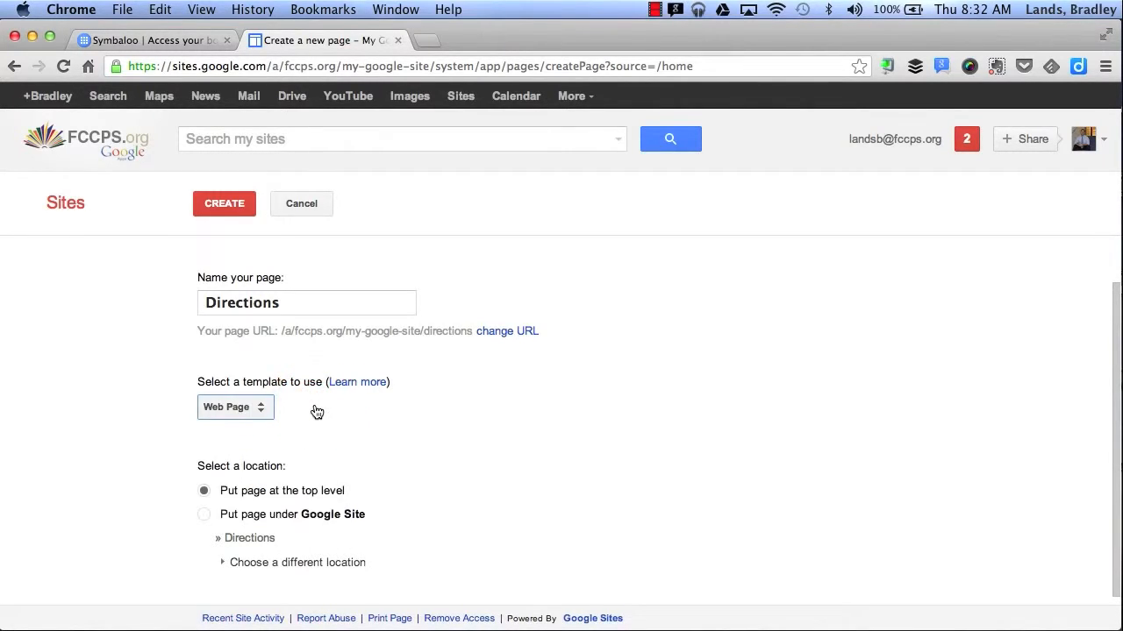
scroll(432, 409, "down", 1)
scroll(431, 416, "up", 2)
left_click(227, 201)
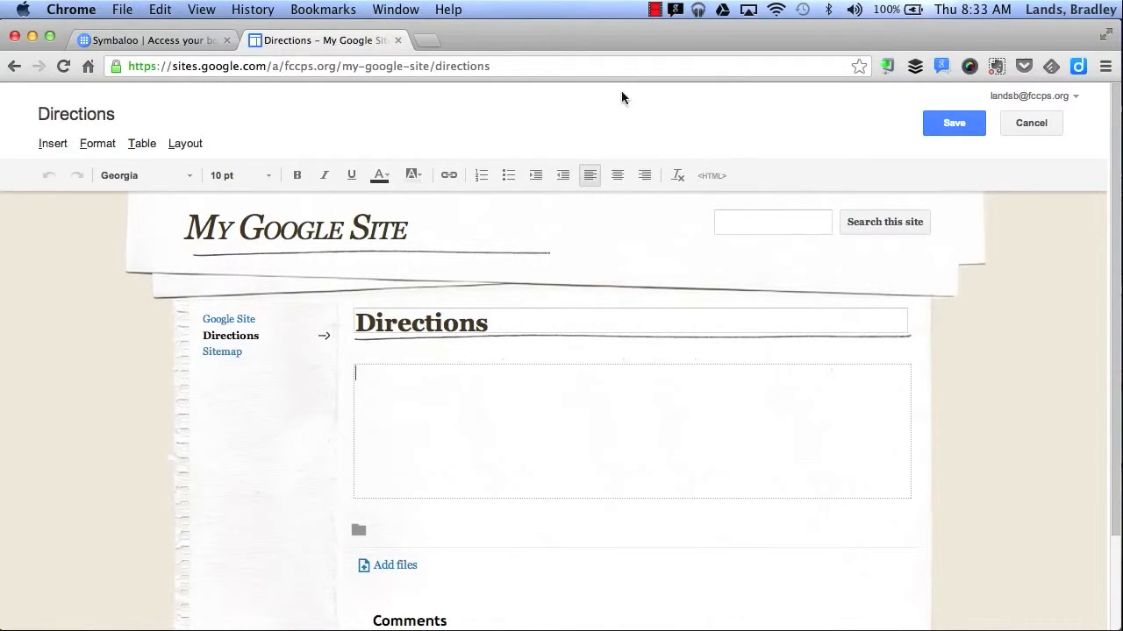
Step: Check the options for inserting a YouTube video and an image without adding either, and save the Directions page
left_click(54, 144)
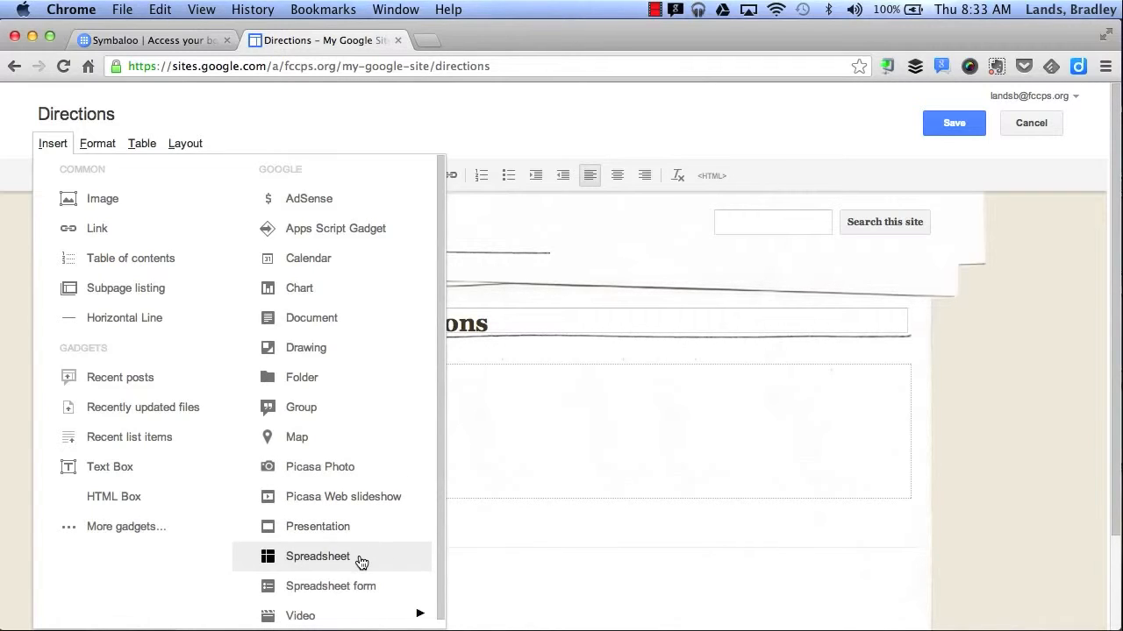
mouse_move(351, 611)
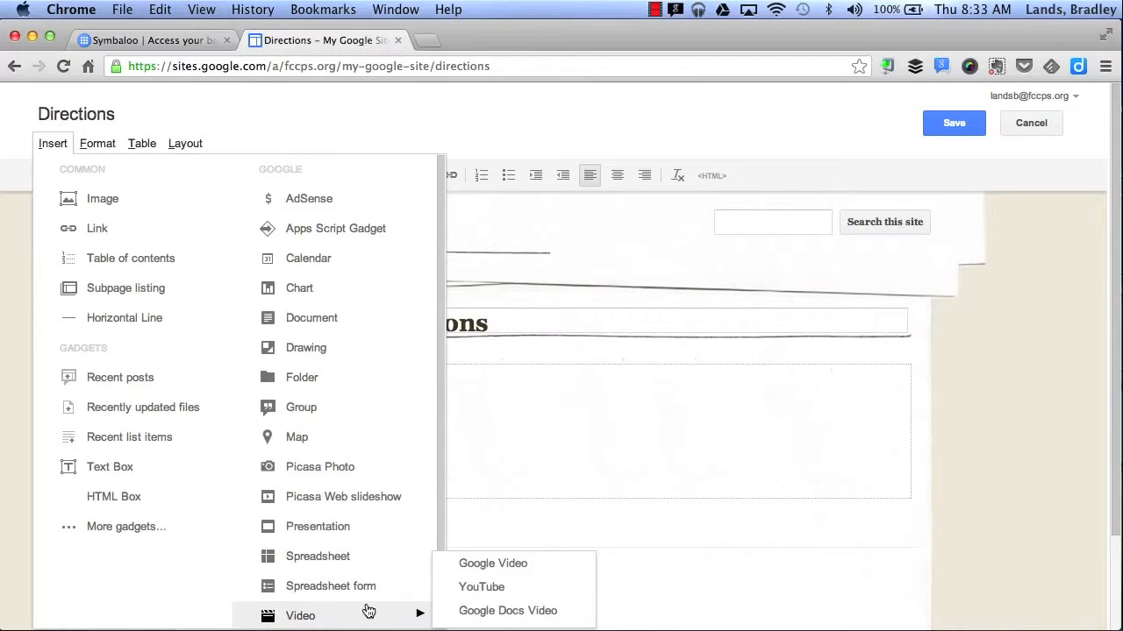
left_click(448, 587)
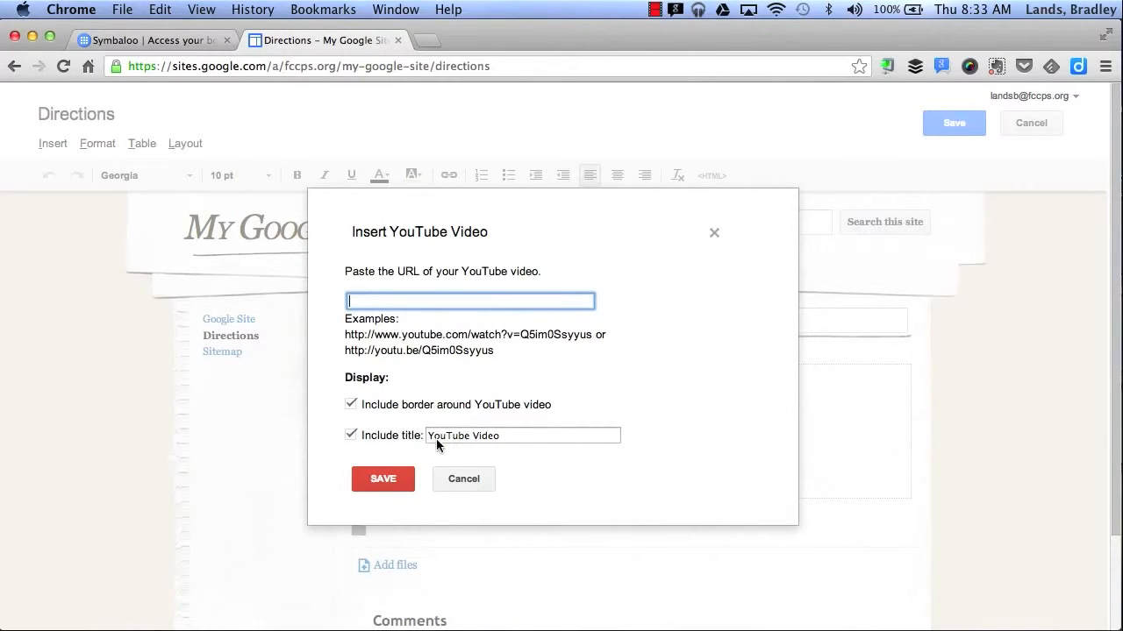
left_click(443, 479)
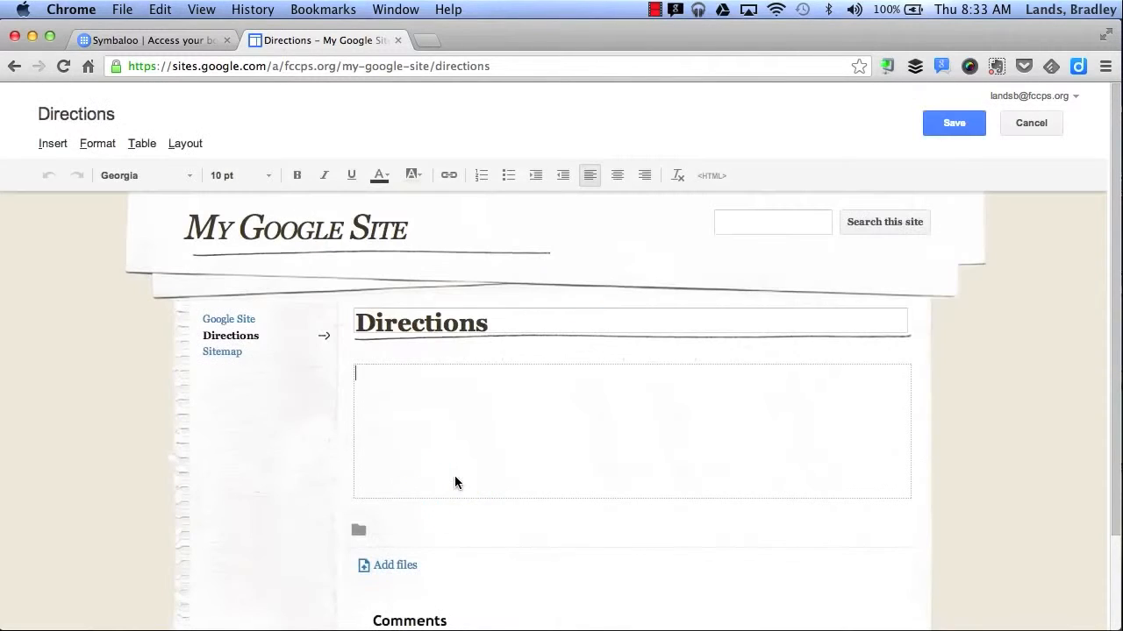
left_click(53, 144)
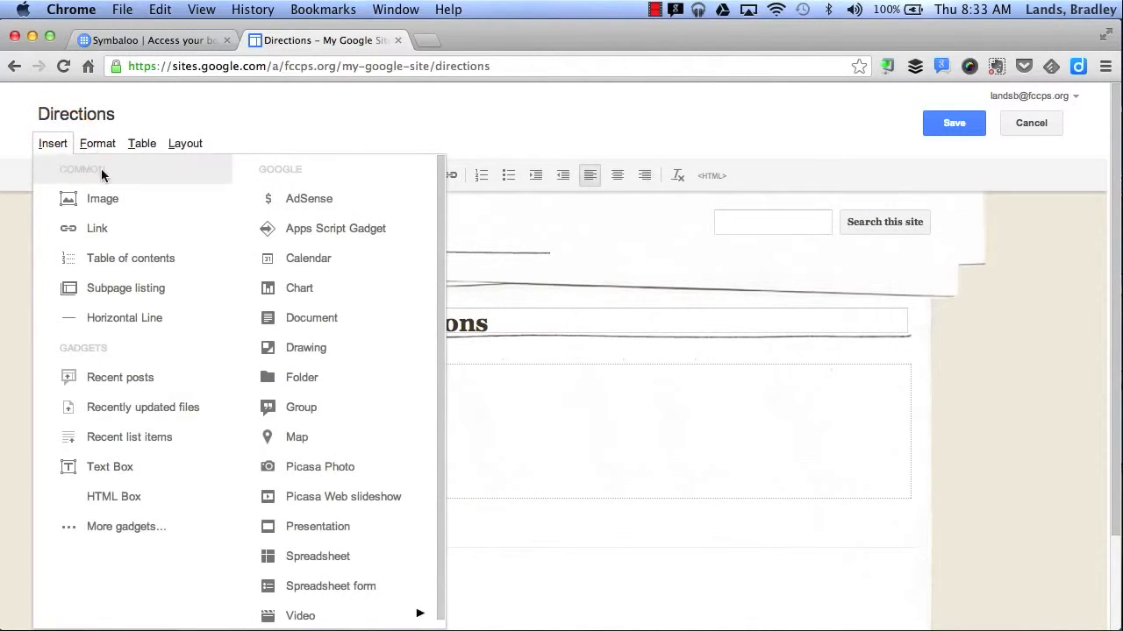
left_click(110, 195)
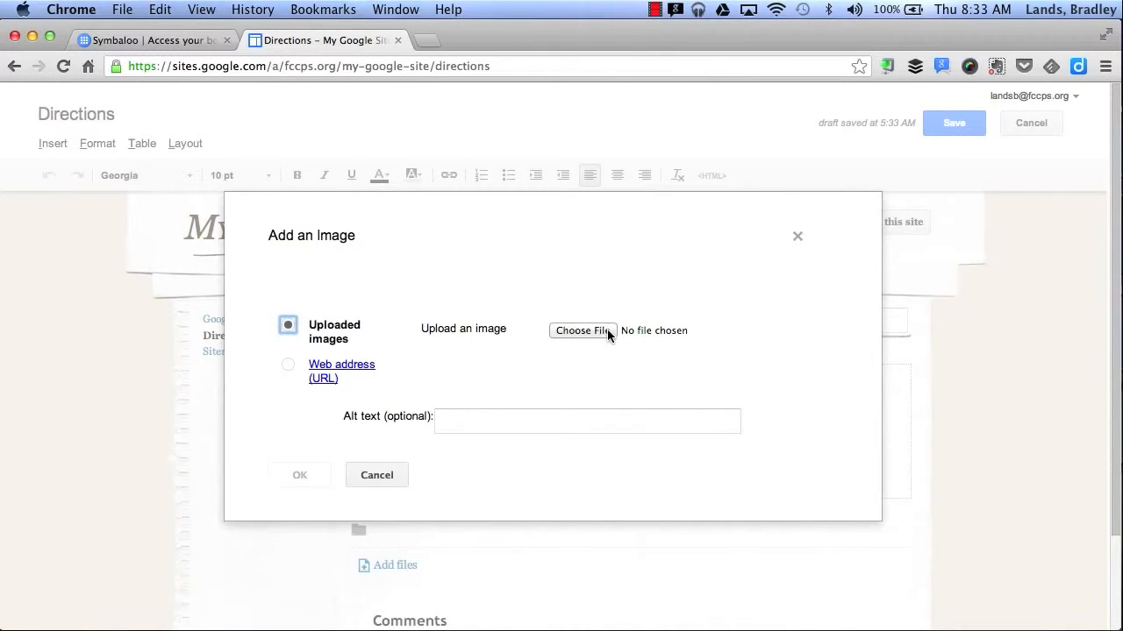
left_click(377, 472)
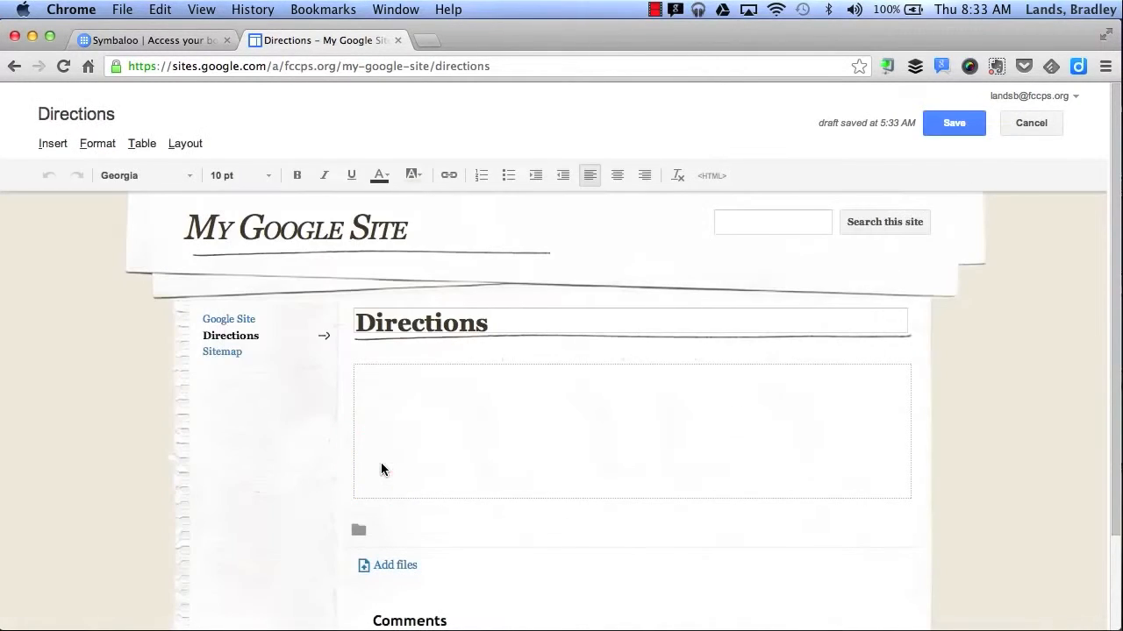
left_click(953, 124)
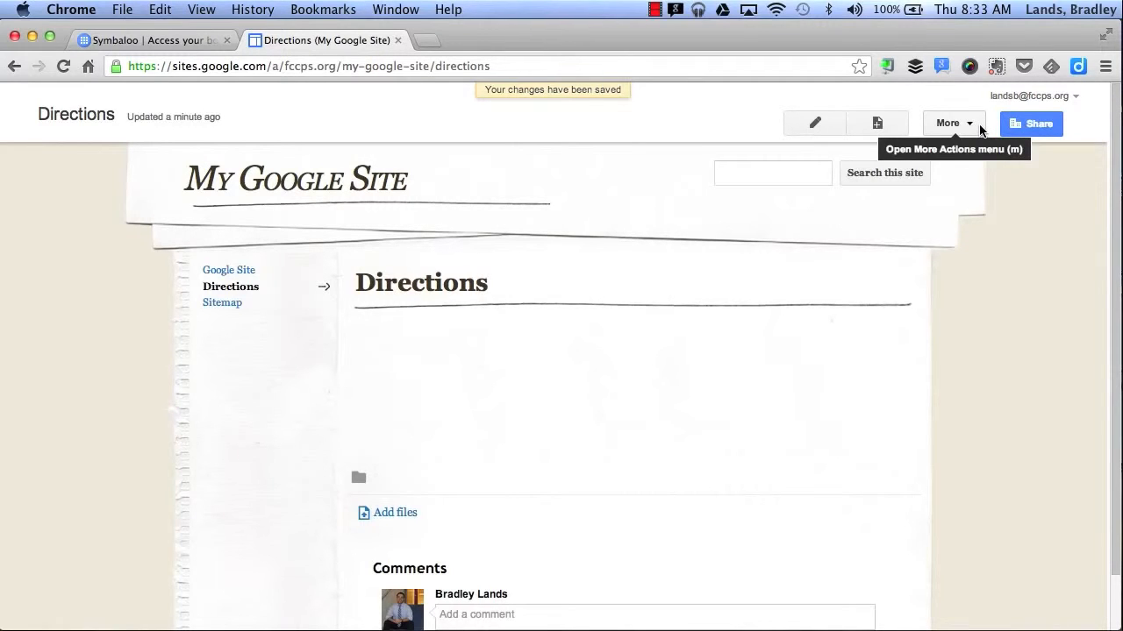
Step: Review the Directions page's settings and close them without making changes
left_click(979, 129)
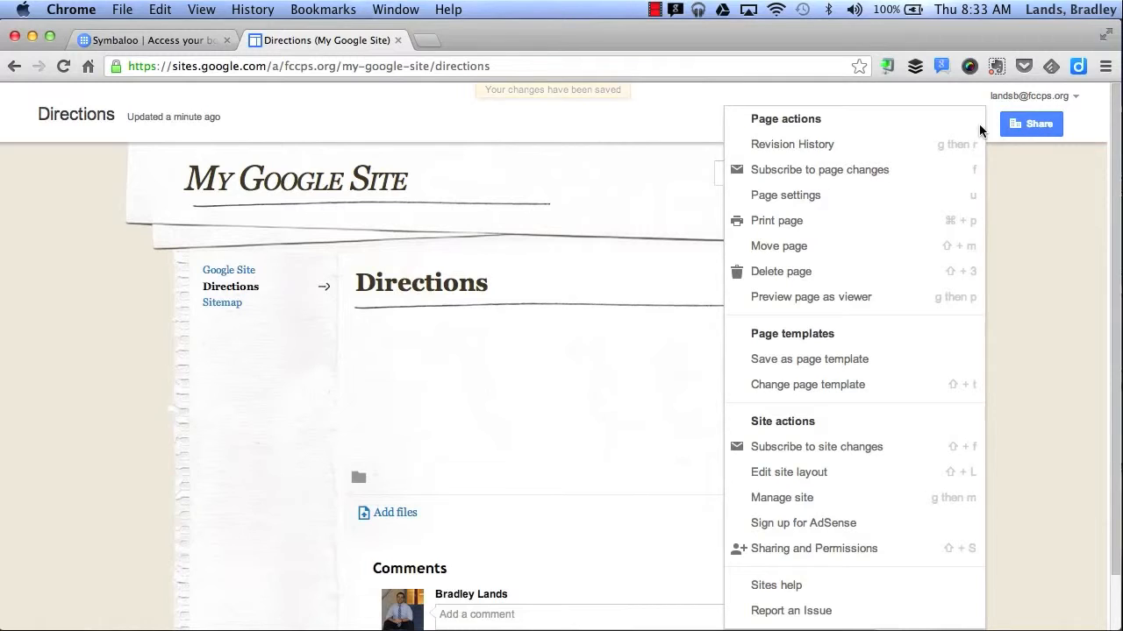
left_click(827, 203)
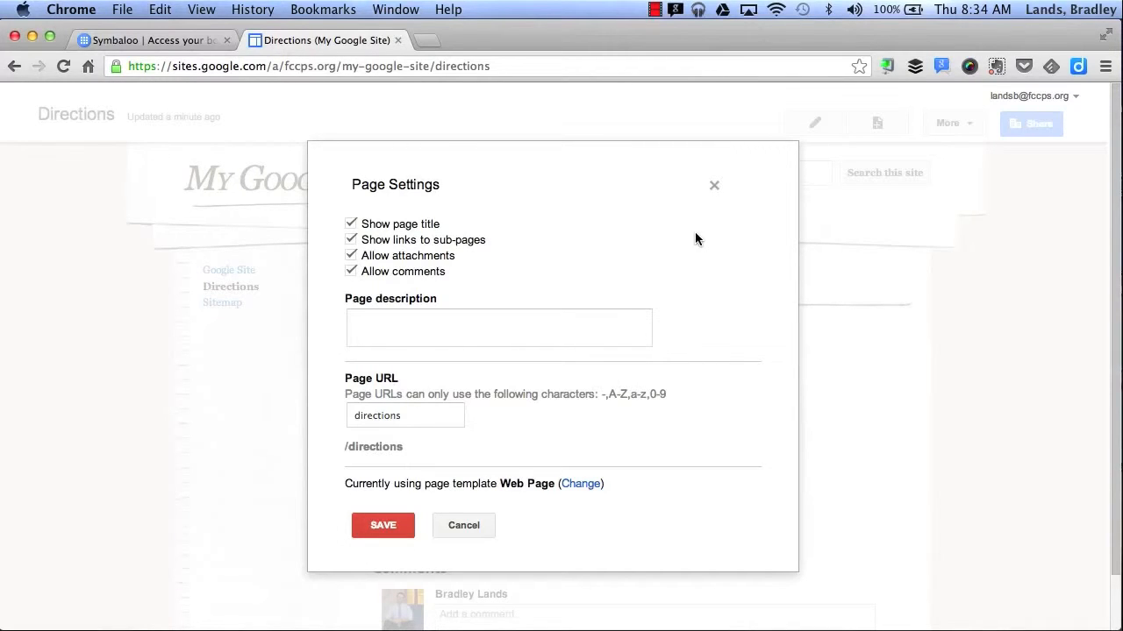
left_click(463, 525)
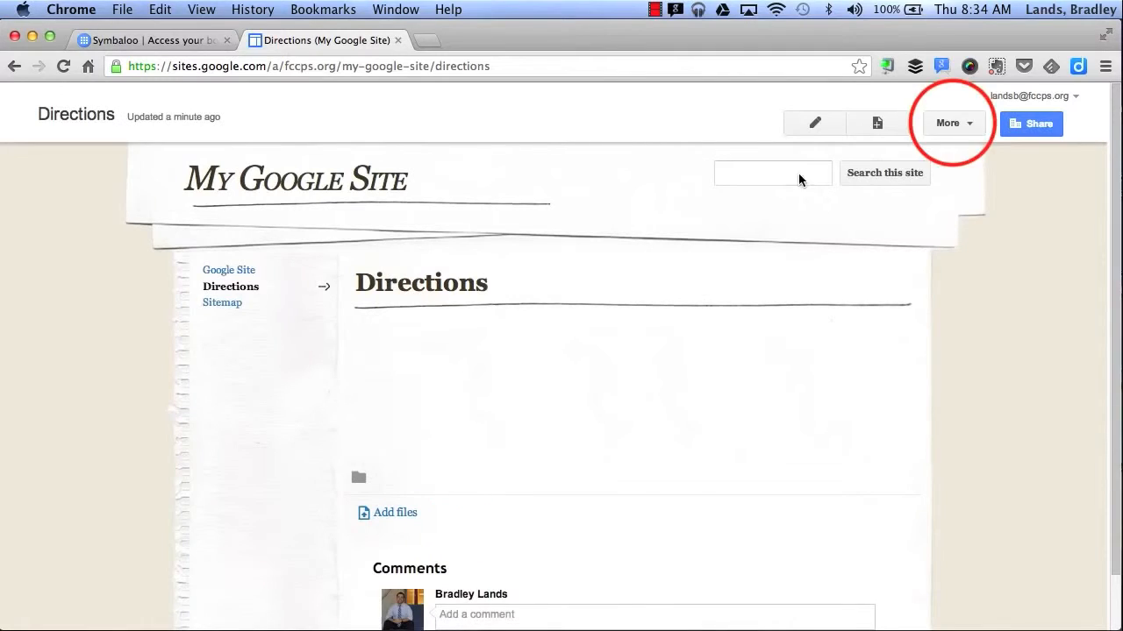
Step: Edit the site layout to add horizontal navigation, and close the layout editor
left_click(952, 125)
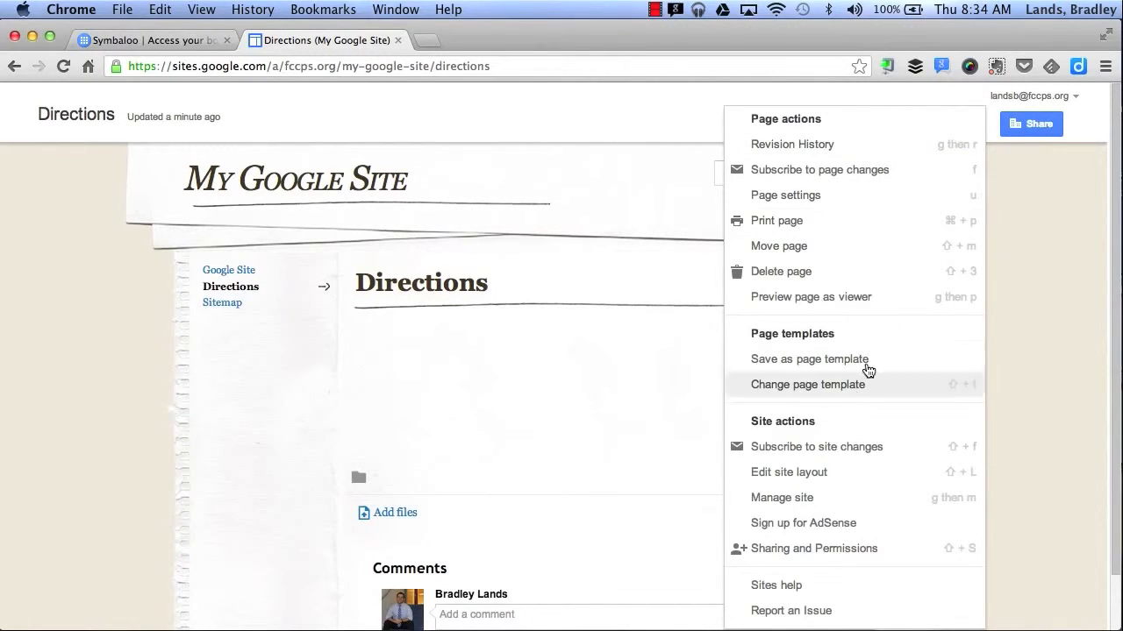
left_click(830, 478)
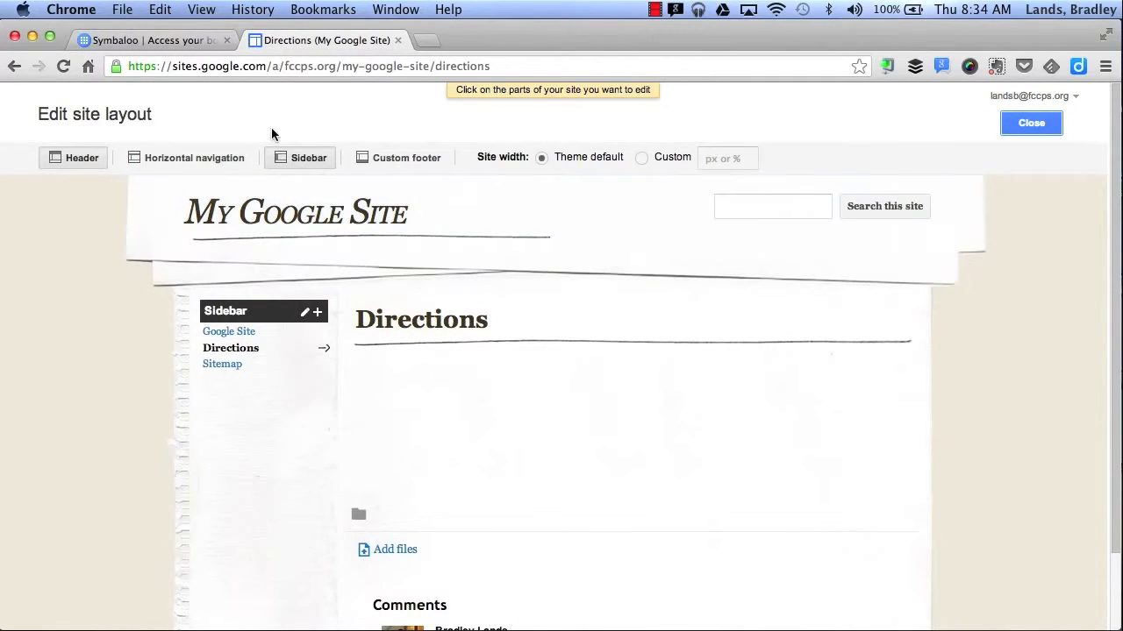
left_click(195, 158)
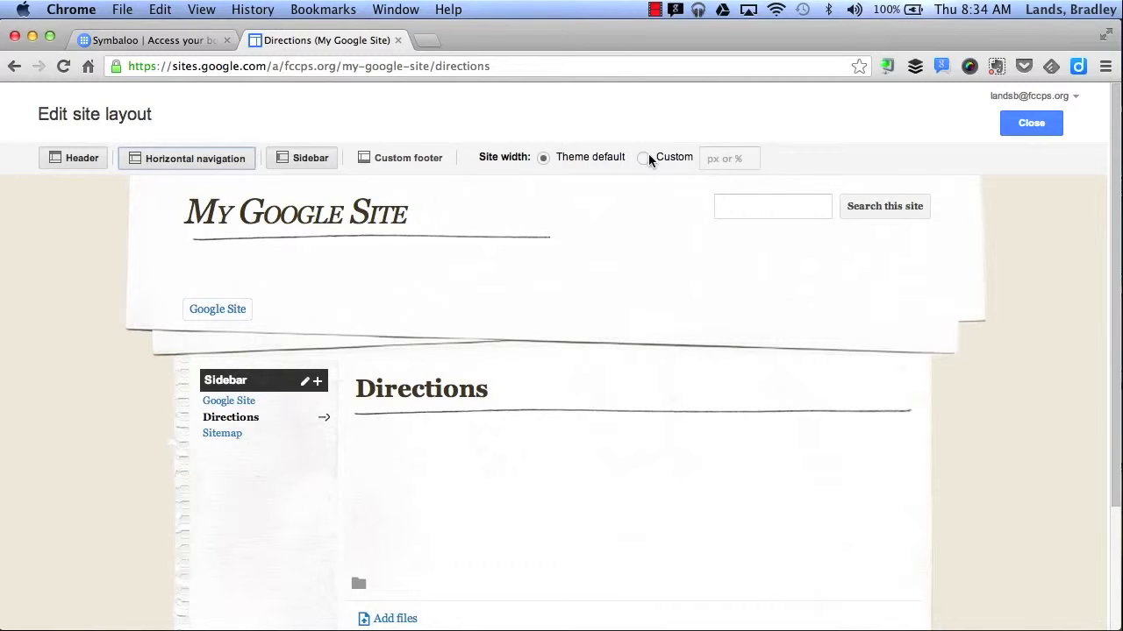
left_click(1019, 128)
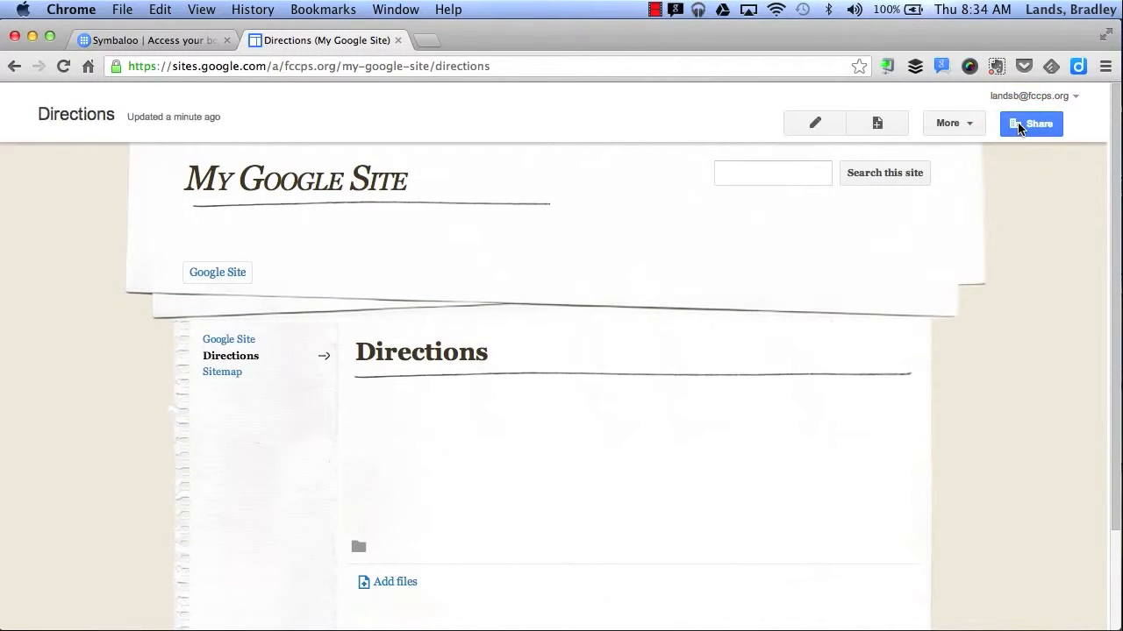
Step: Open the site management and review its general settings, from the site categories and description to the statistics and webmaster tools options
left_click(975, 124)
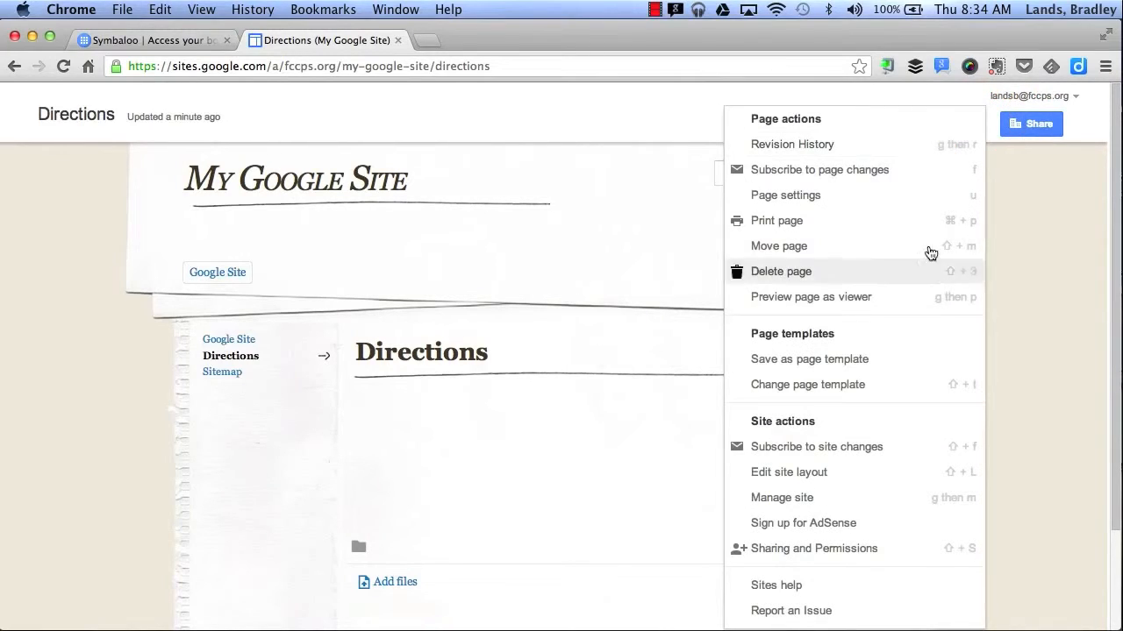
left_click(863, 506)
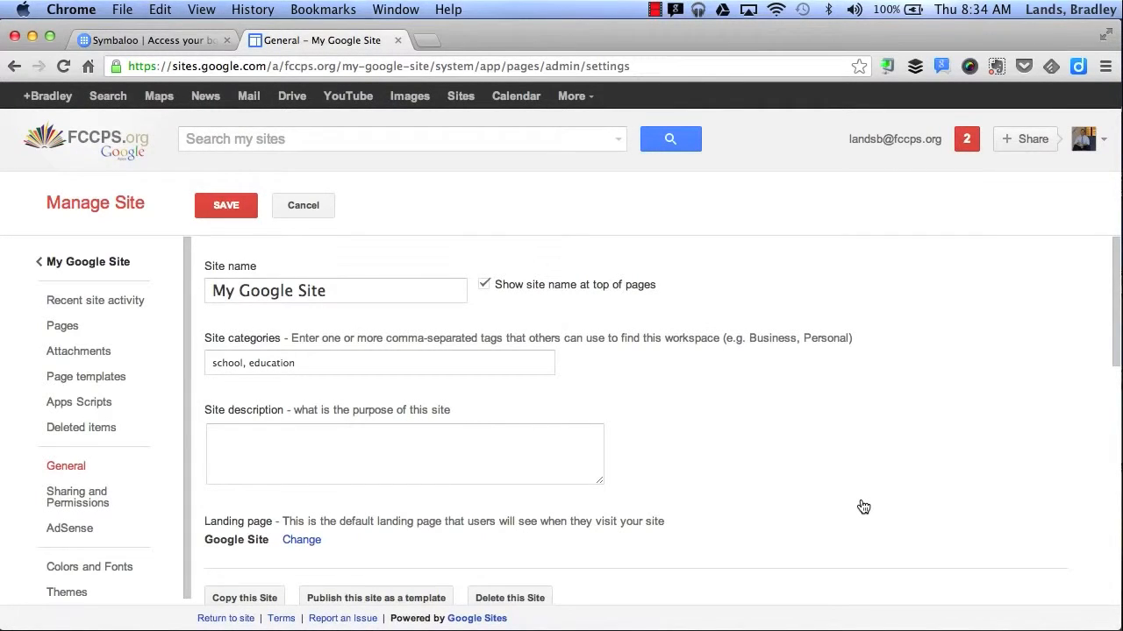
scroll(863, 506, "down", 1)
left_click(308, 333)
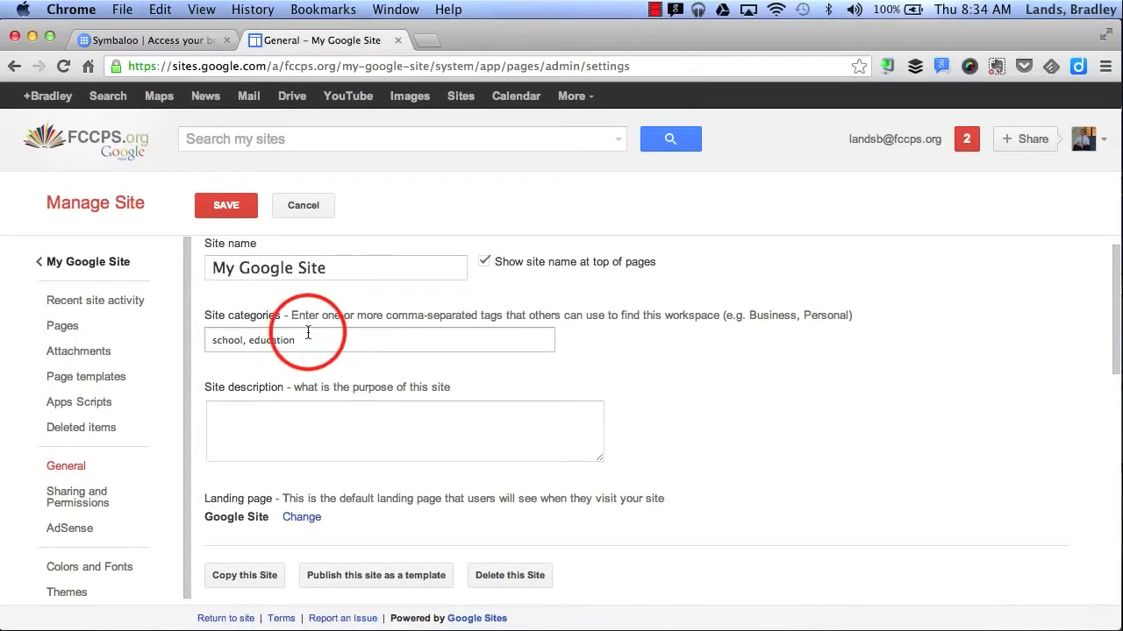
left_click(307, 333)
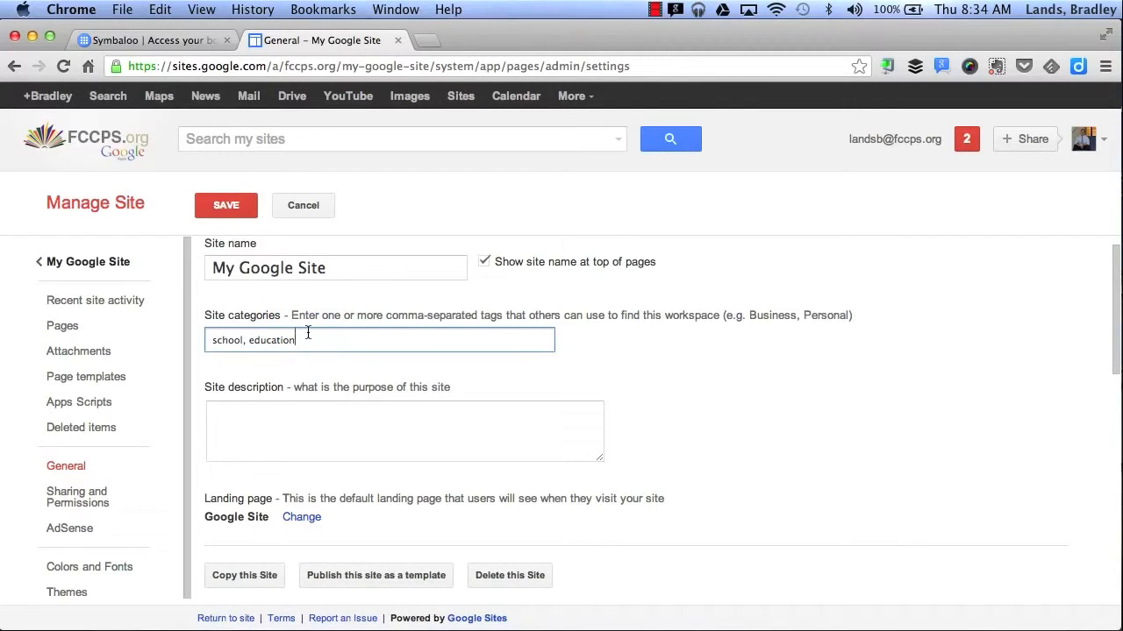
left_click(286, 430)
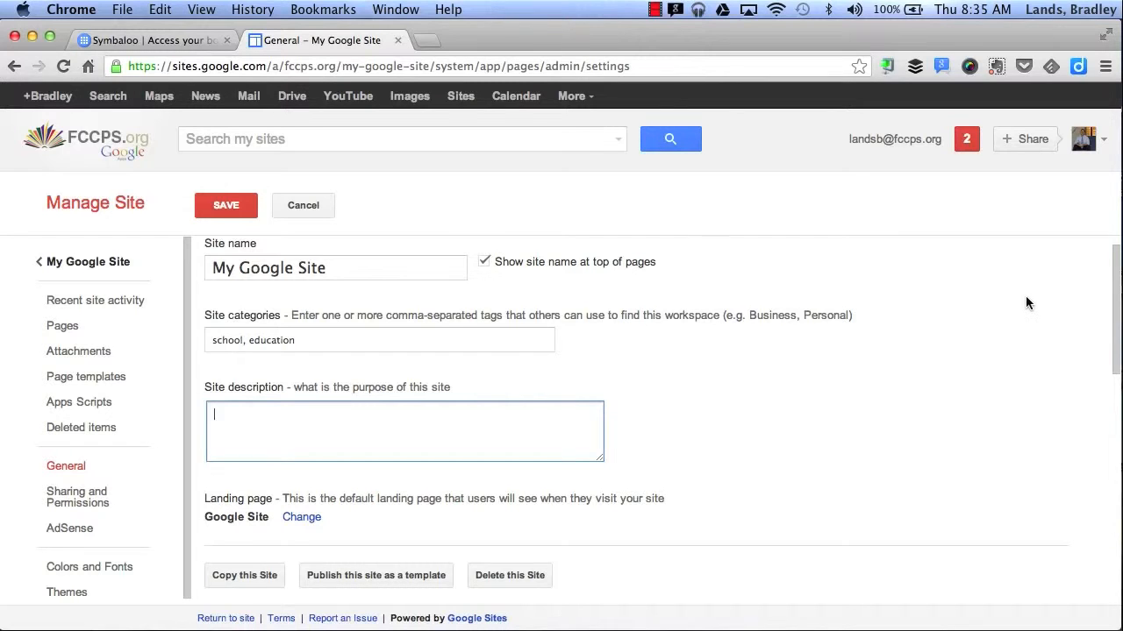
scroll(1026, 302, "down", 5)
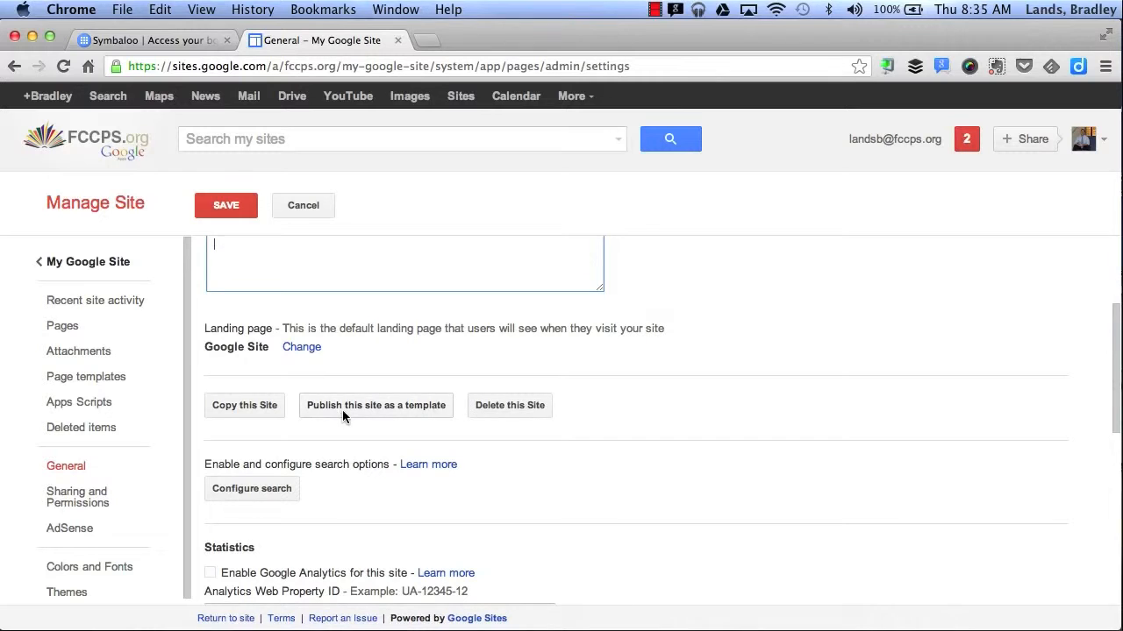
scroll(725, 428, "down", 10)
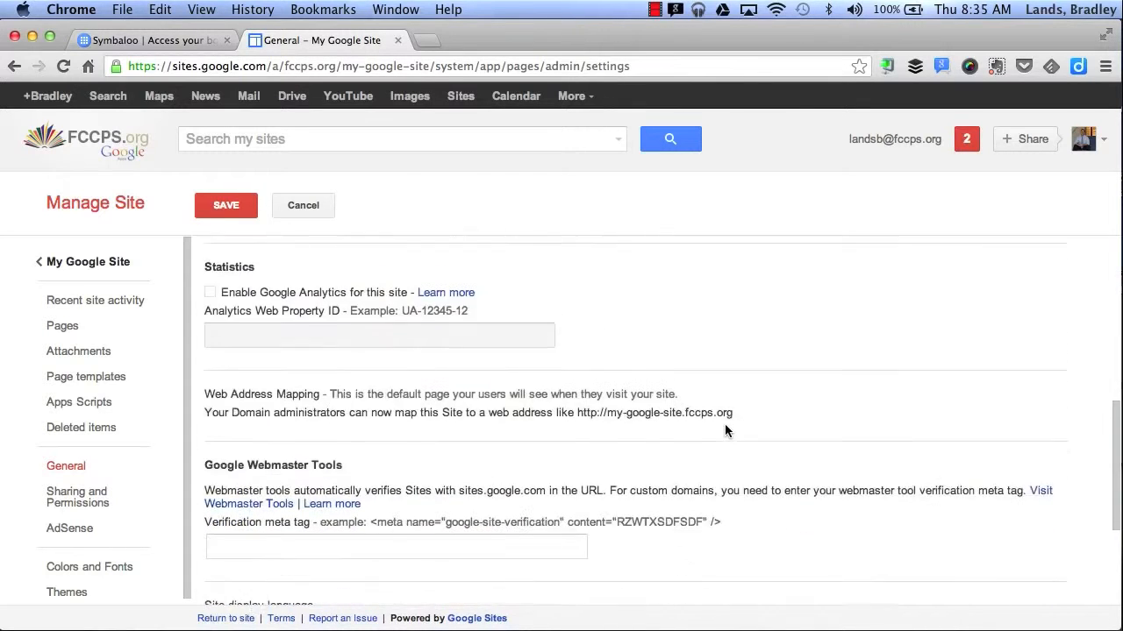
scroll(725, 426, "up", 12)
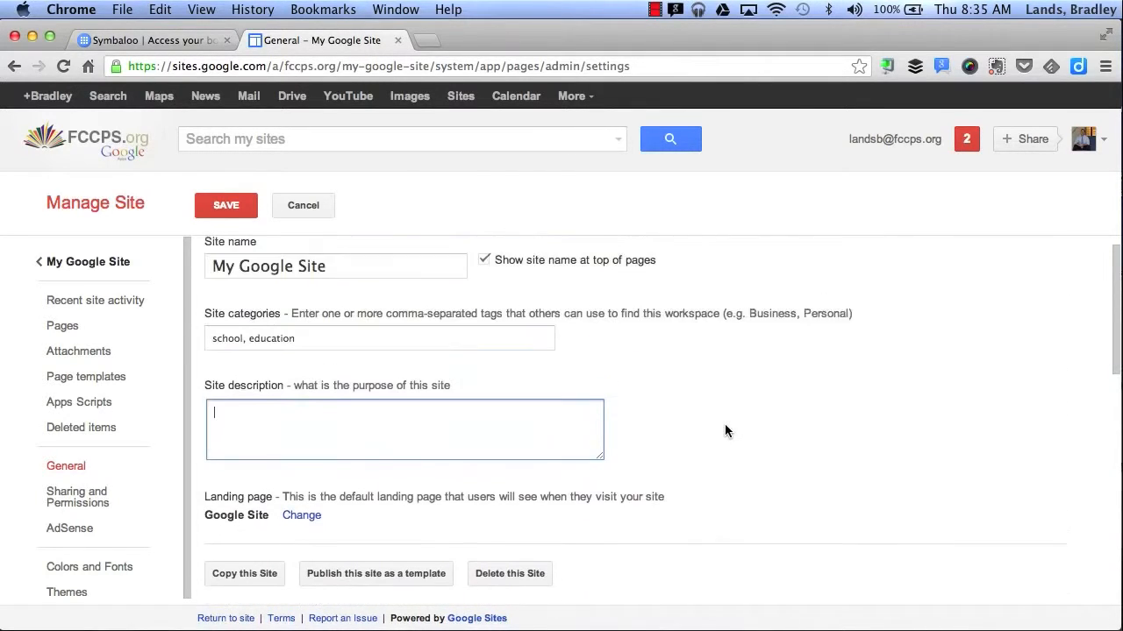
Step: Review the site's page hierarchy, and examine the color and font customization options from the entire page to horizontal navigation
left_click(95, 327)
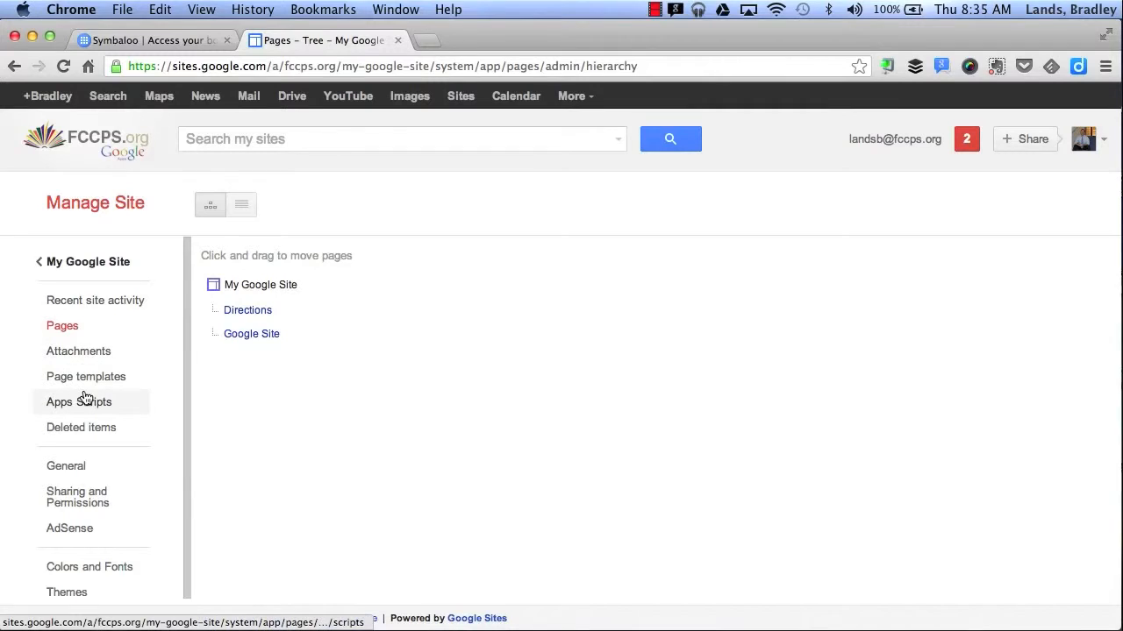
scroll(85, 398, "down", 1)
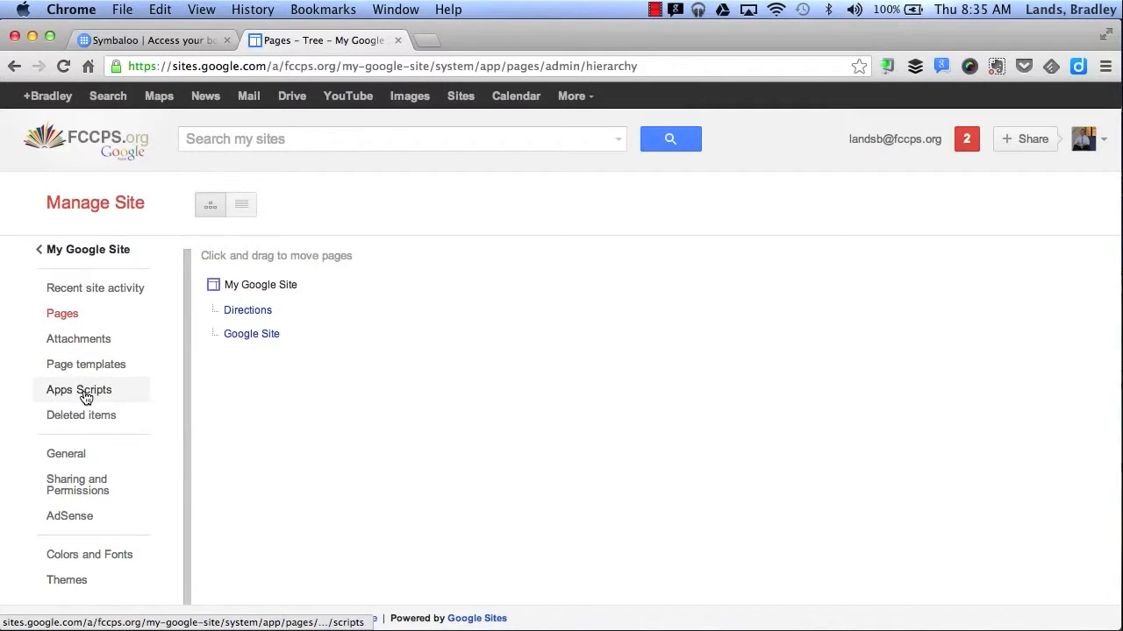
left_click(77, 559)
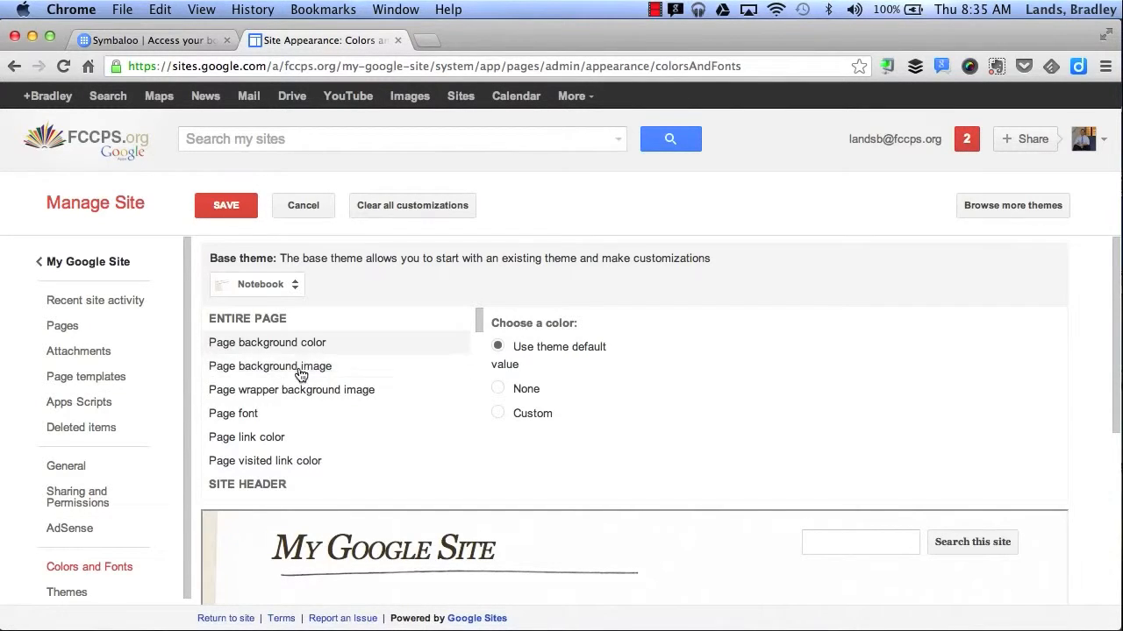
scroll(307, 377, "down", 3)
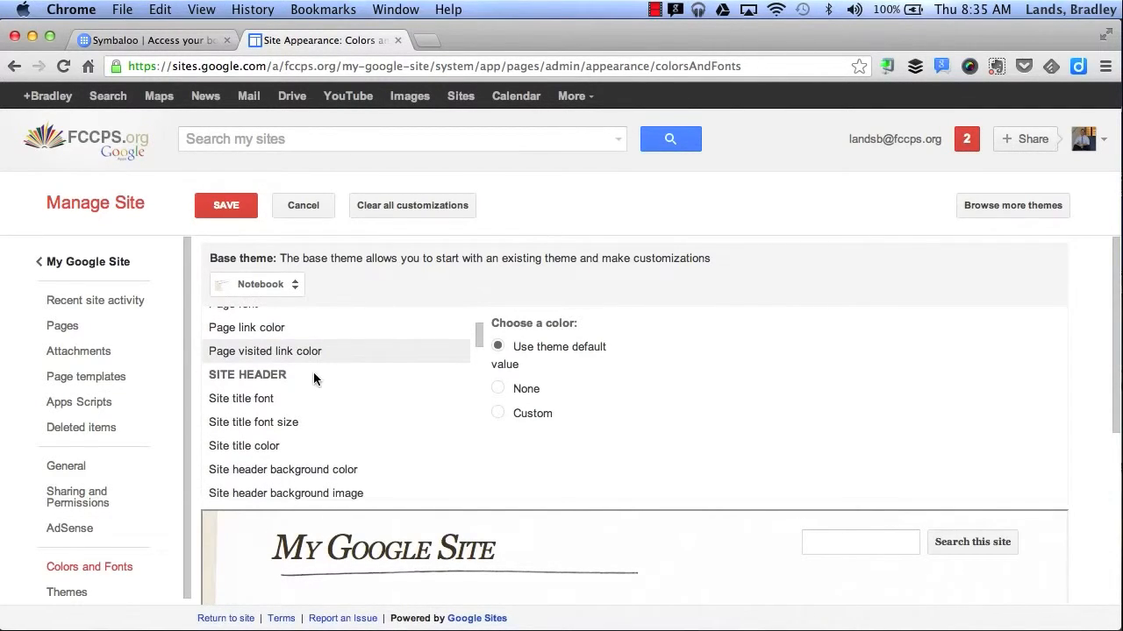
scroll(291, 373, "down", 10)
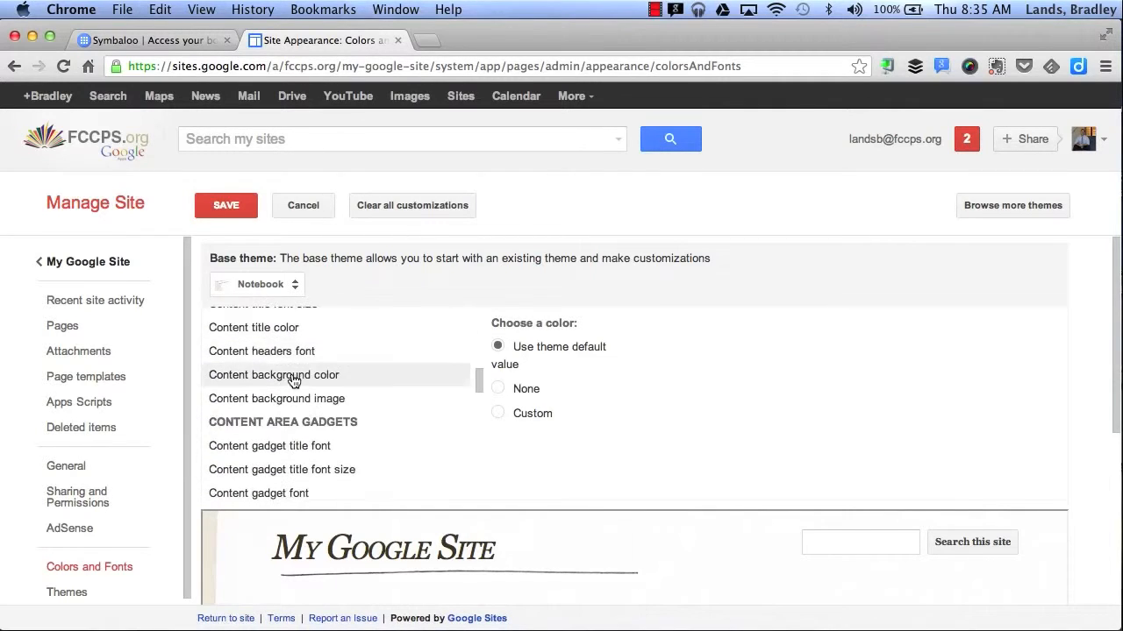
scroll(371, 352, "down", 6)
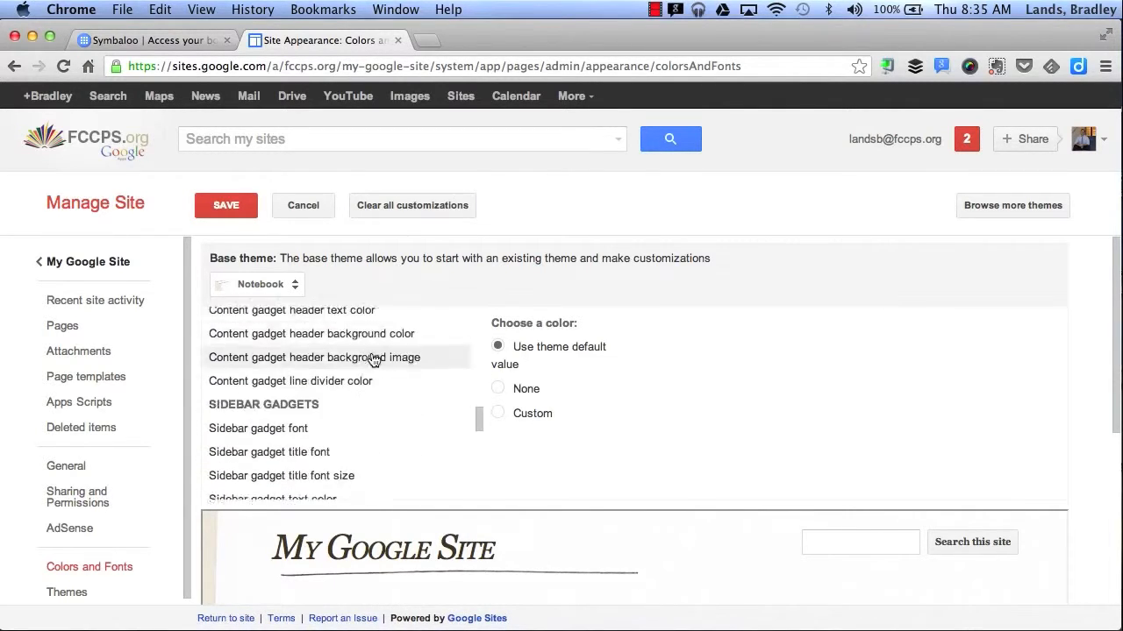
scroll(371, 358, "up", 1)
scroll(342, 428, "down", 5)
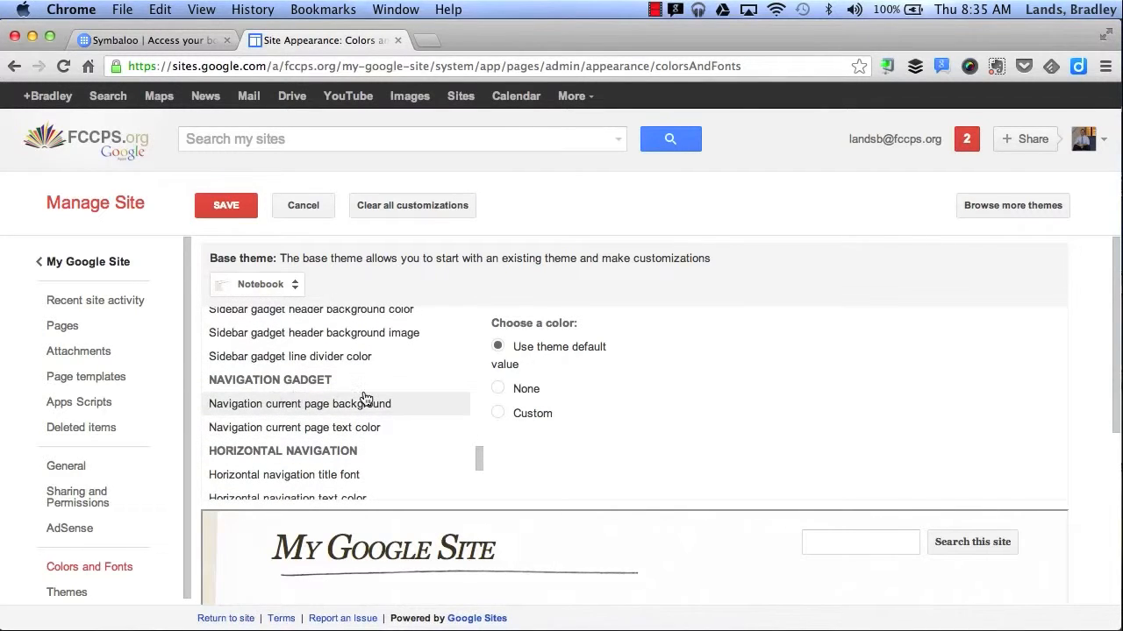
scroll(364, 395, "up", 4)
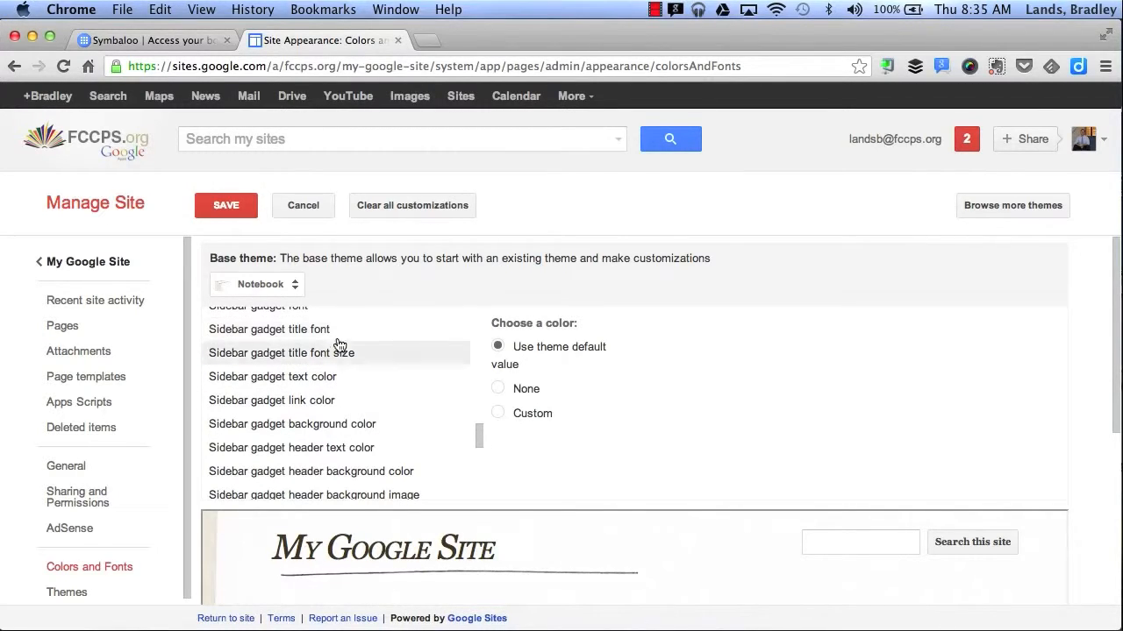
Step: Change the site's theme to Shipshape, save it, and return to the site's home page
scroll(114, 517, "down", 1)
left_click(66, 586)
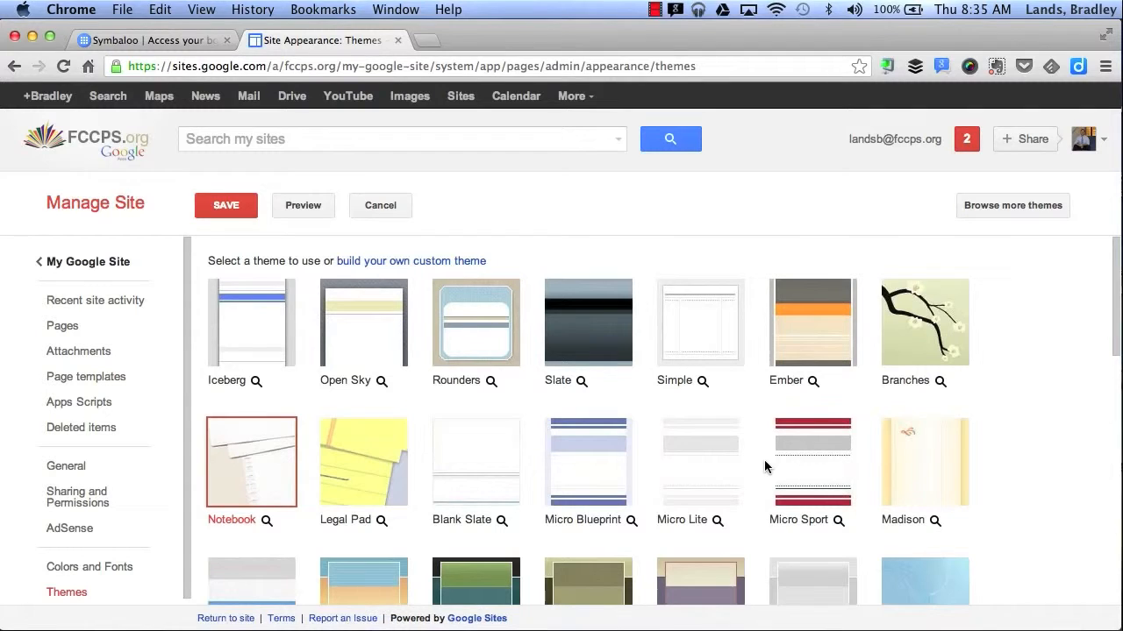
scroll(764, 459, "down", 5)
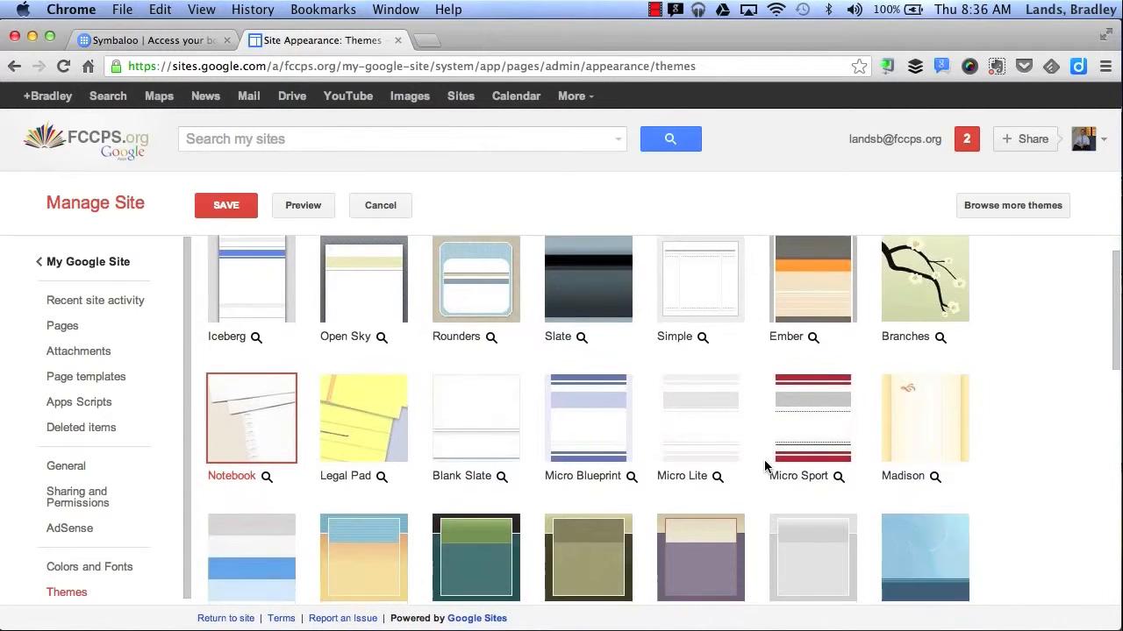
scroll(764, 460, "down", 6)
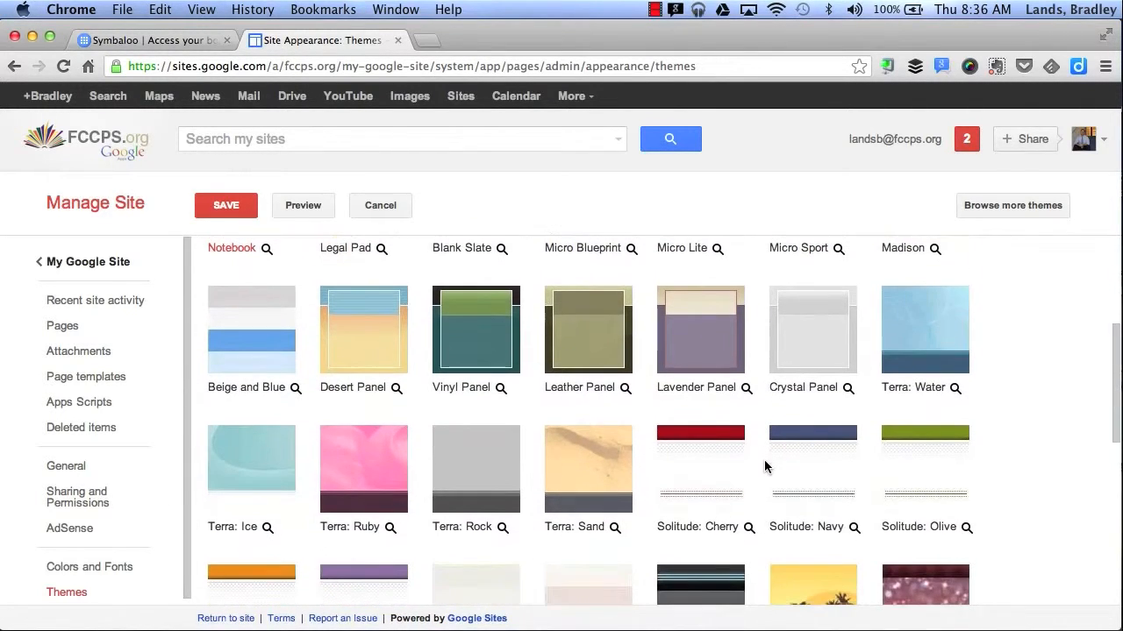
scroll(764, 460, "down", 3)
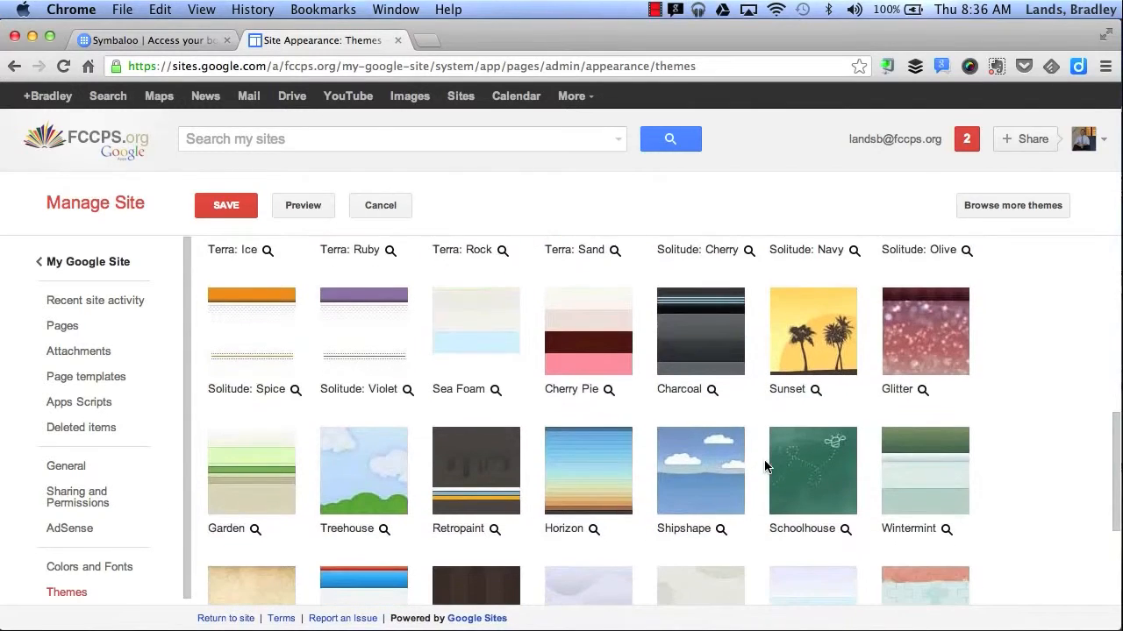
left_click(704, 488)
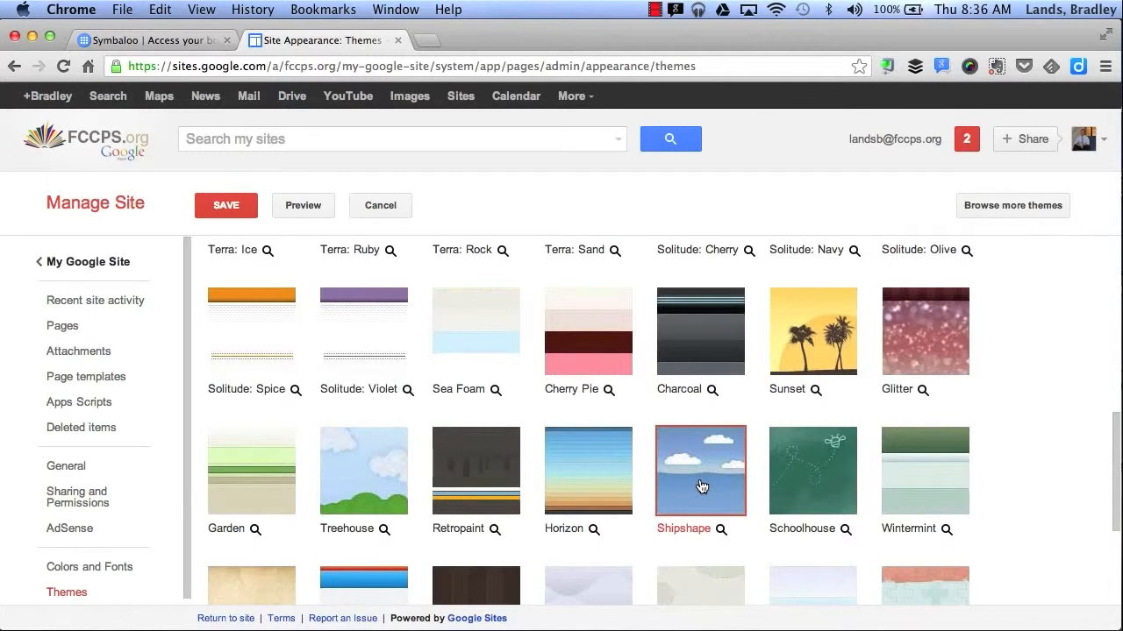
scroll(699, 486, "up", 10)
left_click(247, 209)
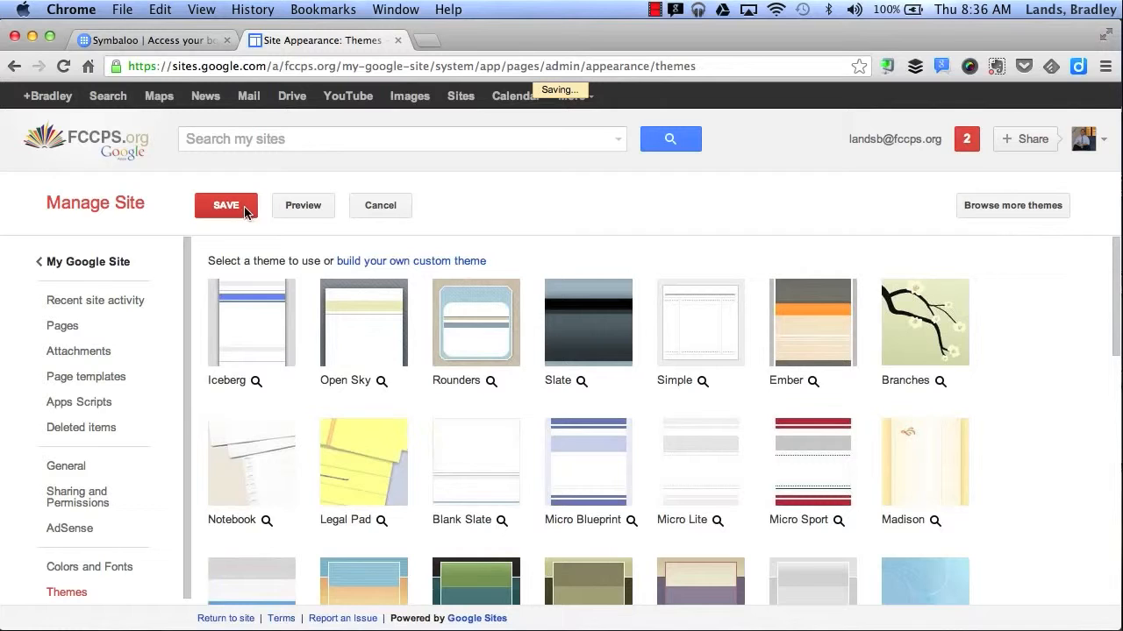
left_click(94, 272)
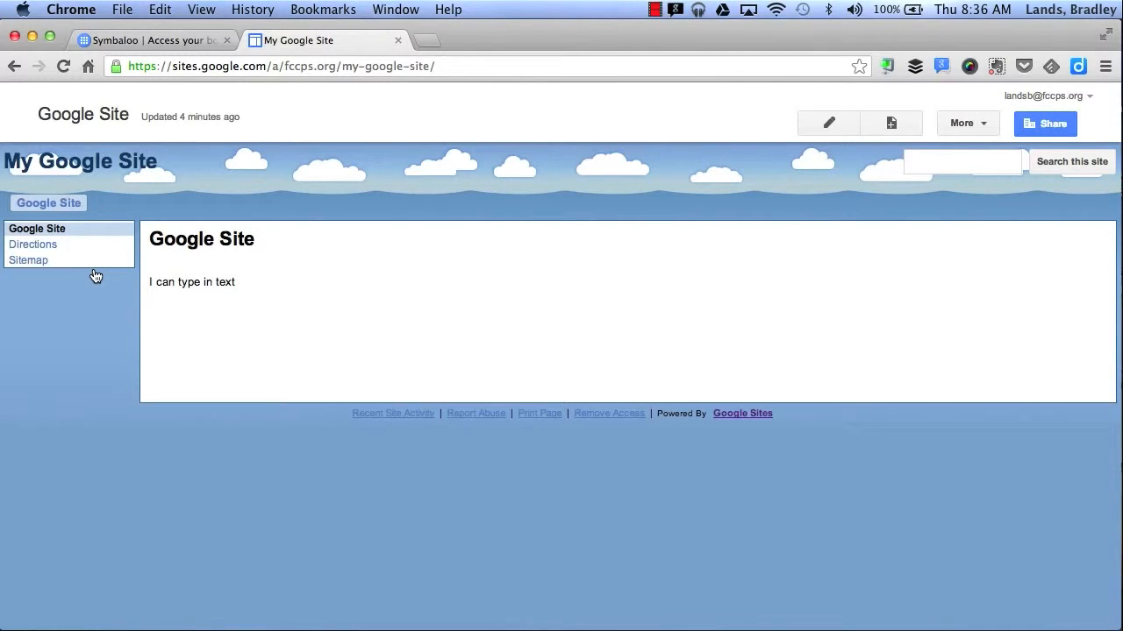
Step: Open the site's sharing and permissions settings and check the options for adding people
left_click(1062, 124)
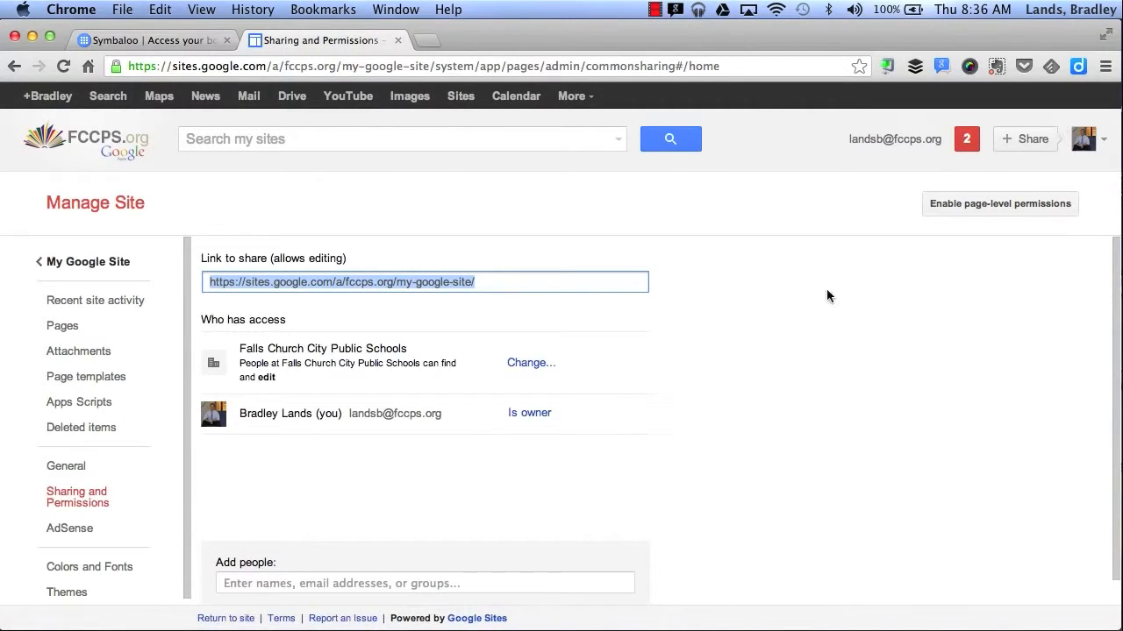
scroll(763, 406, "down", 2)
left_click(269, 558)
left_click(269, 559)
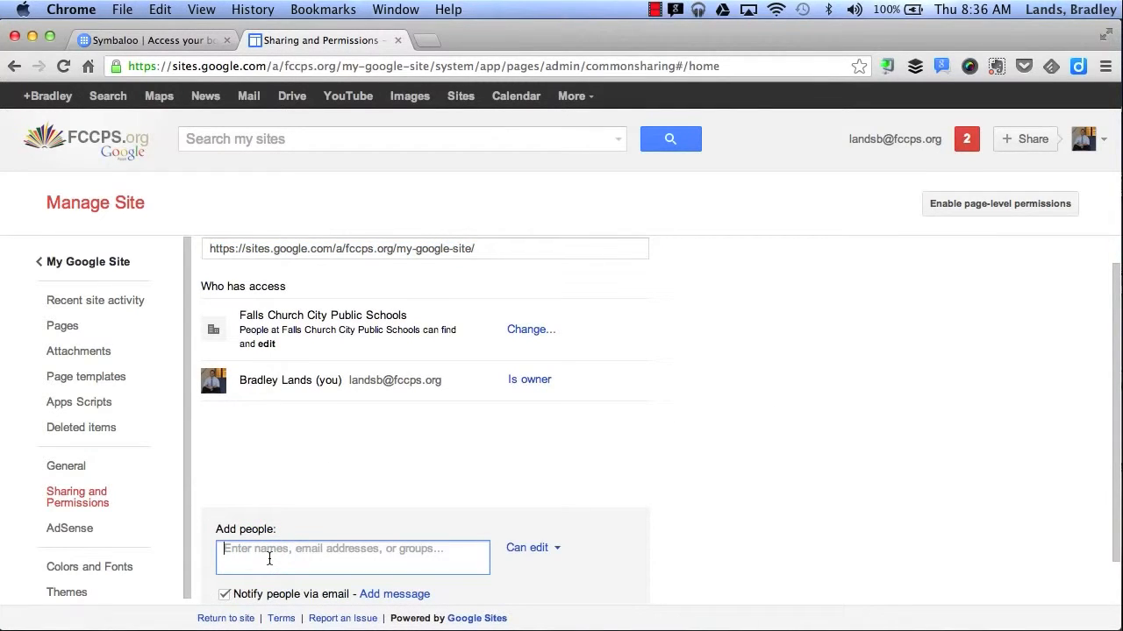
Step: Review the visibility options, save the Falls Church City Public Schools setting with Can edit access, and return to the site
left_click(511, 329)
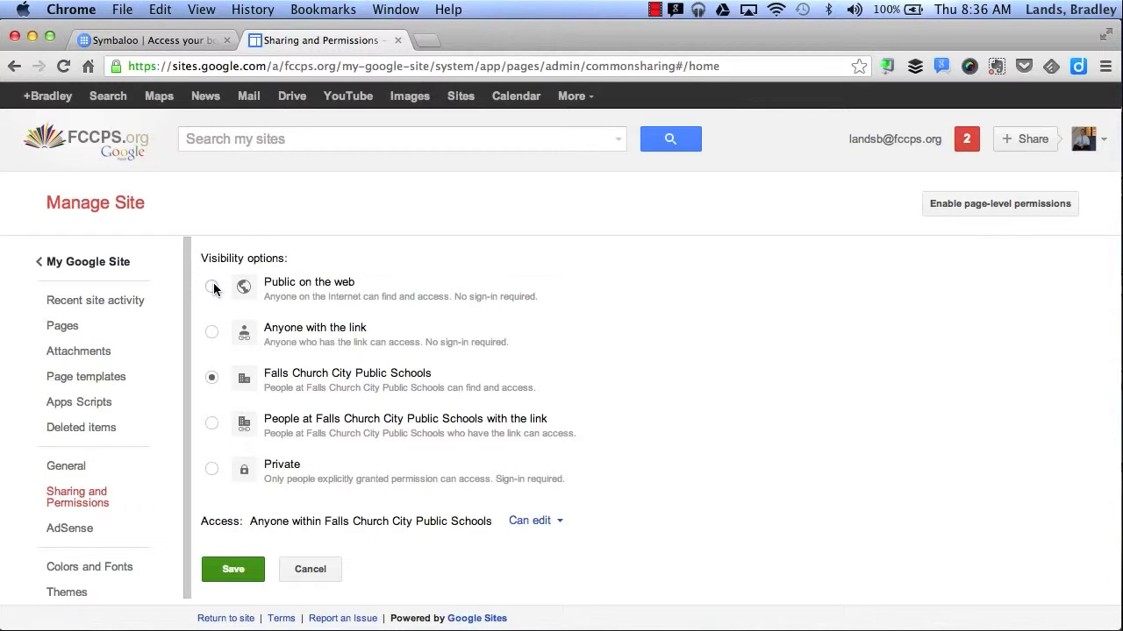
left_click(534, 523)
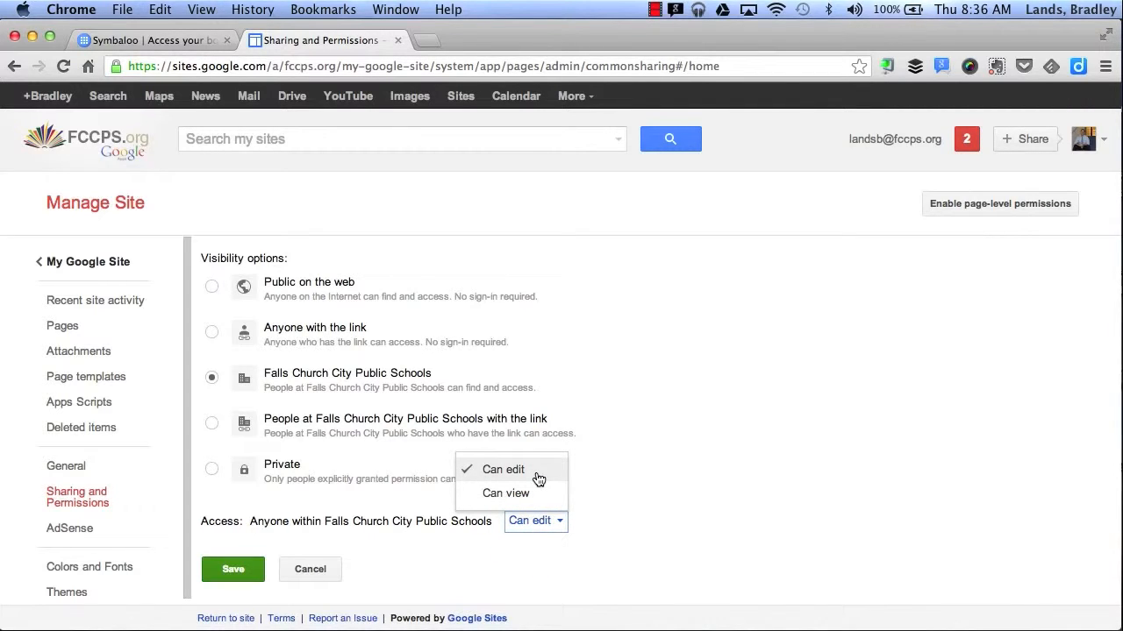
left_click(248, 568)
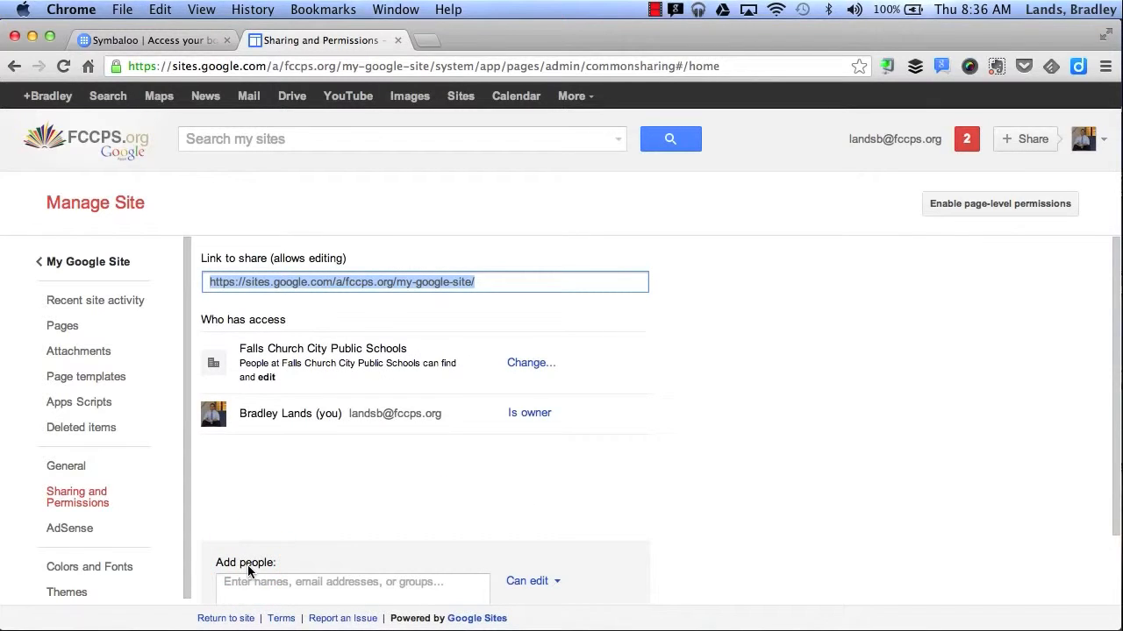
left_click(114, 261)
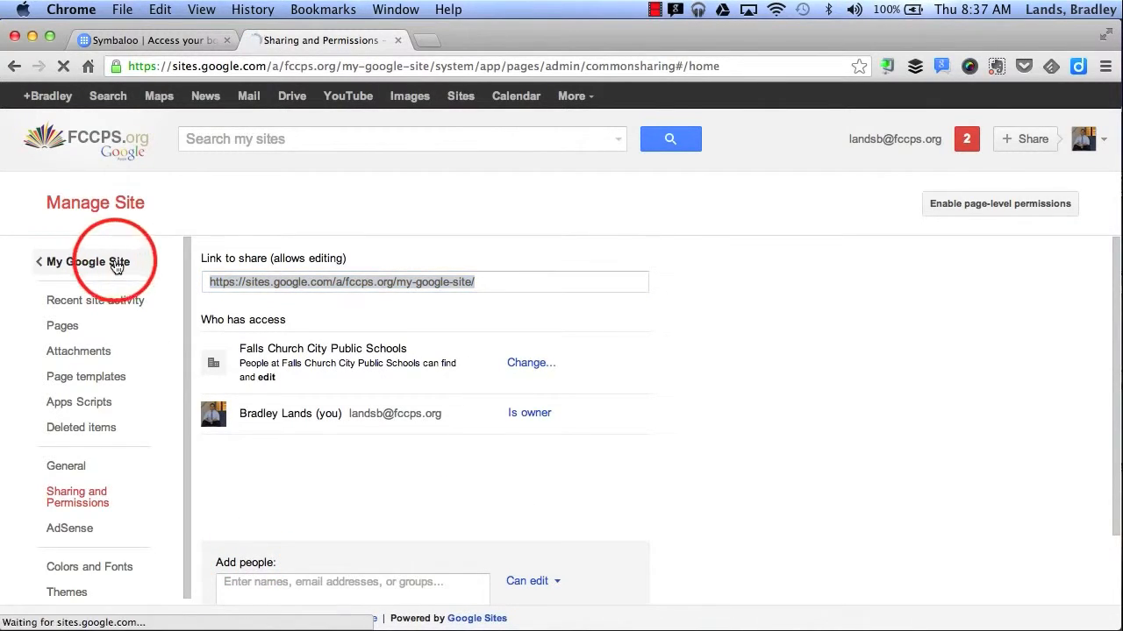